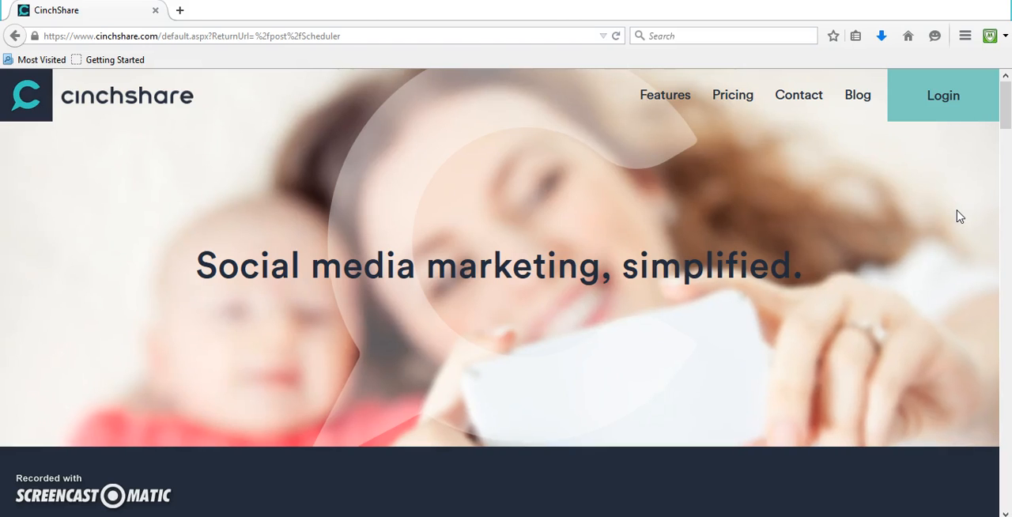
Log in and open the networks page
click(957, 104)
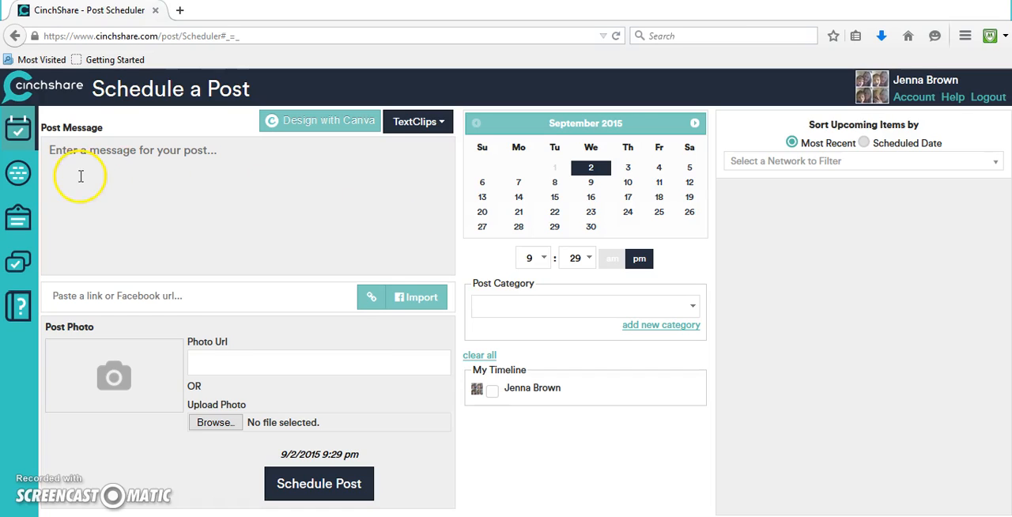
click(27, 182)
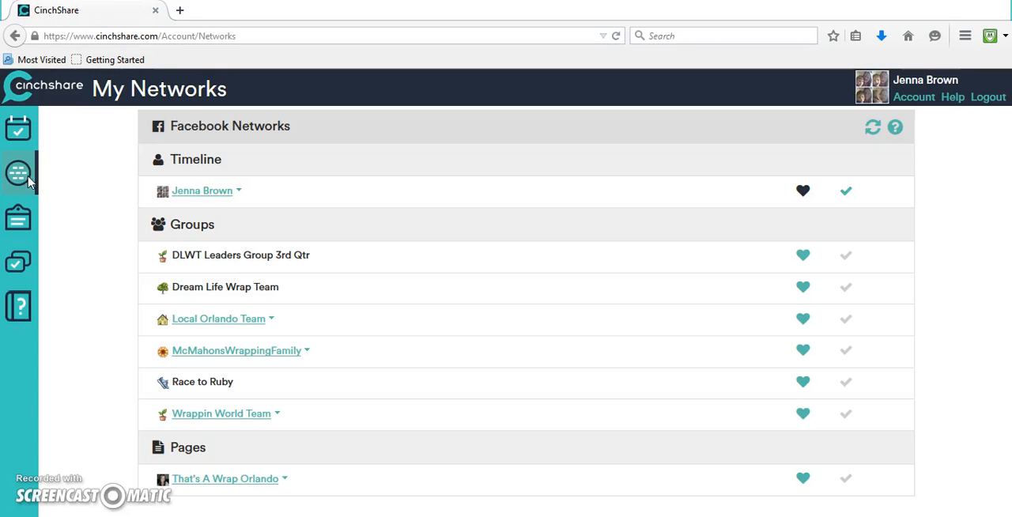
Expand the personal timeline's items, favorite the 08/31/2015 Fake party event, and refresh the Facebook networks
click(228, 193)
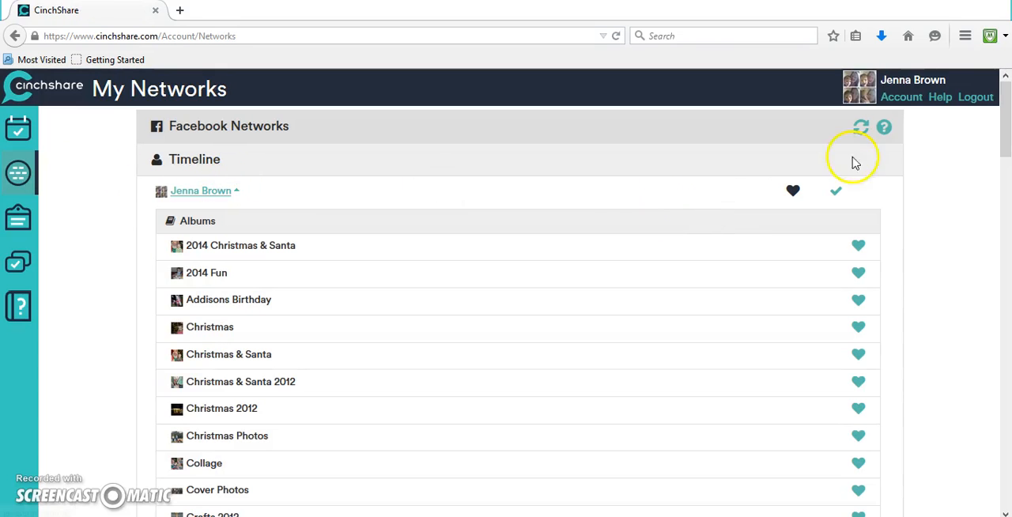
drag(1009, 118, 1008, 378)
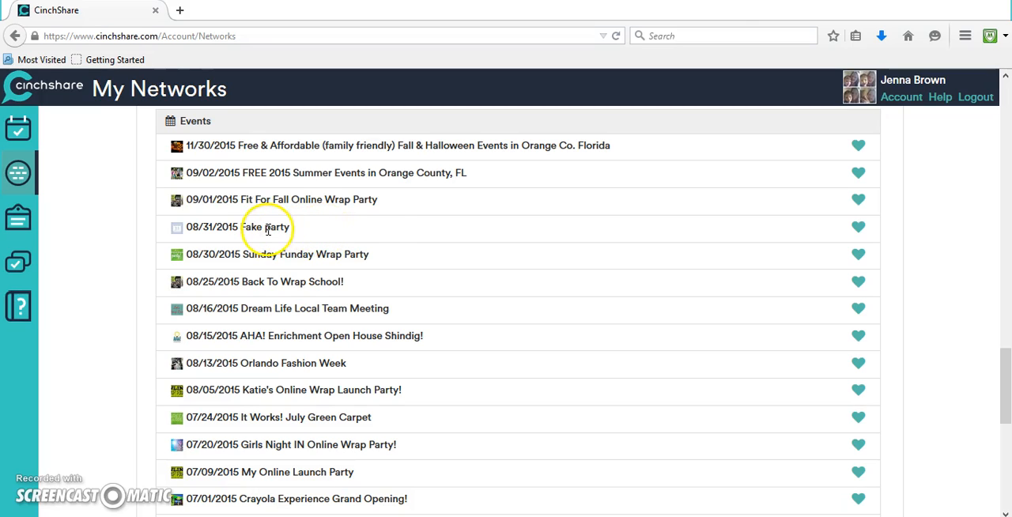
click(860, 227)
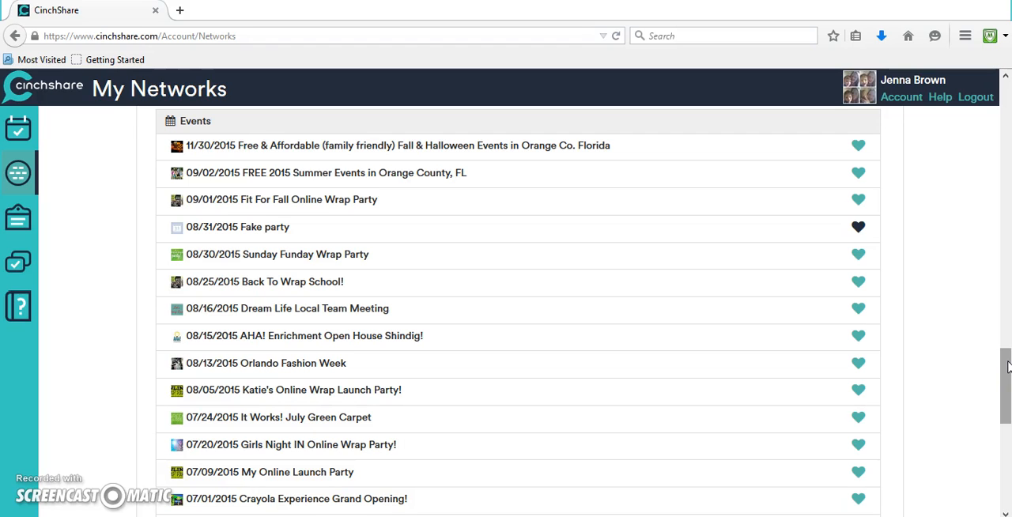
drag(1007, 366, 1008, 79)
click(865, 127)
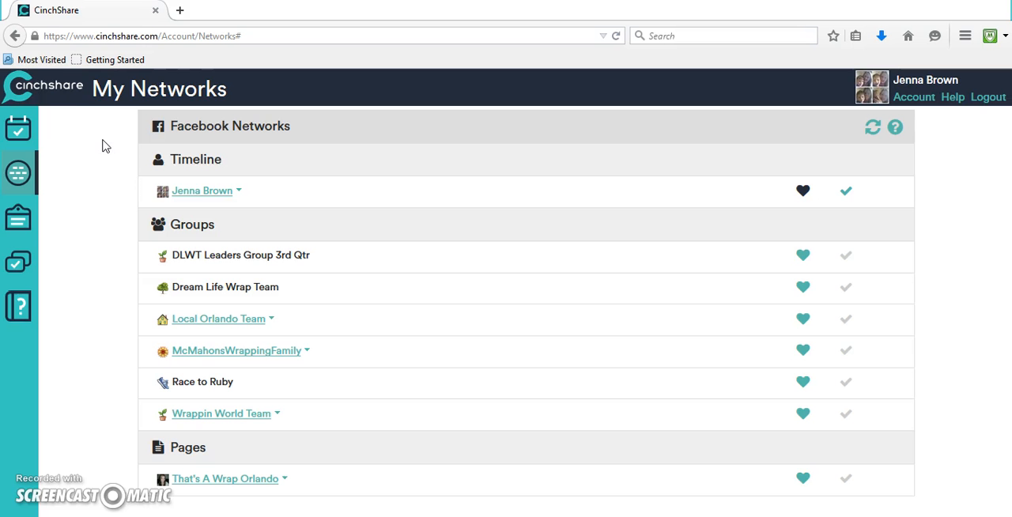
Return to the post scheduler and write the message "Welcome we can't wait to party with you!"
click(22, 130)
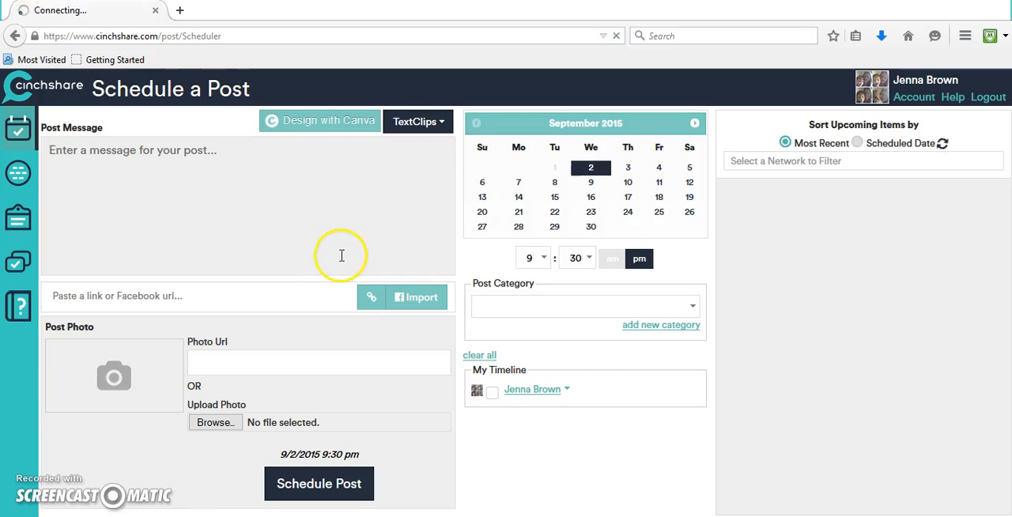
click(338, 176)
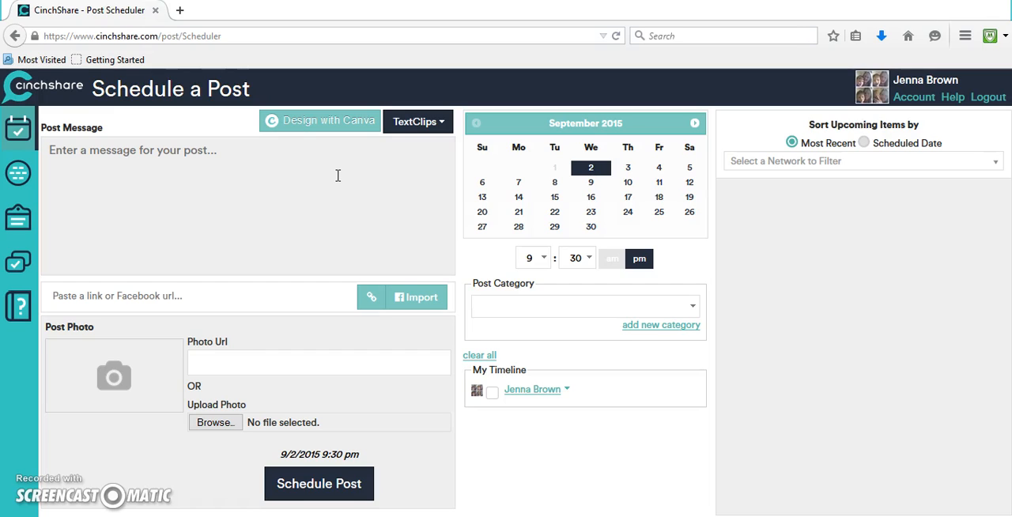
click(338, 175)
click(203, 153)
text(Welcome we can)
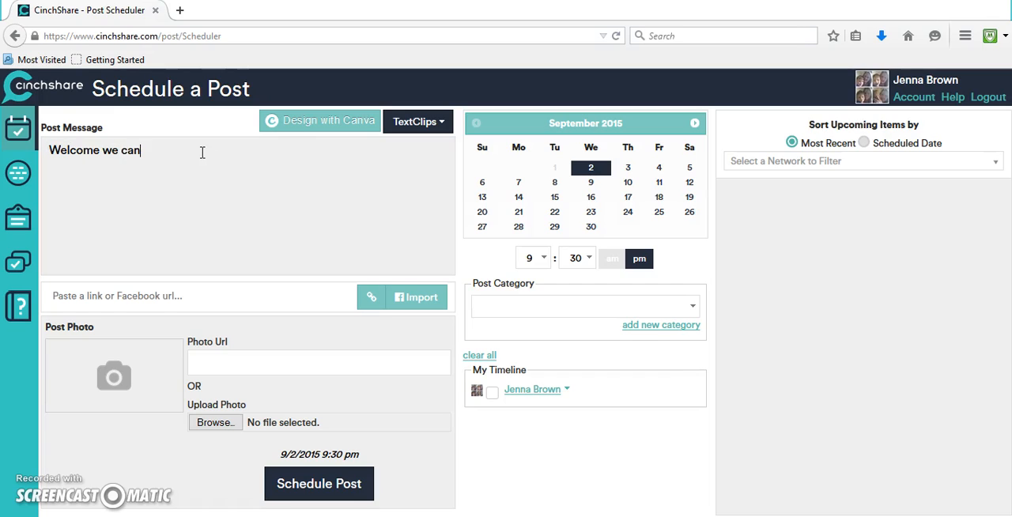
text('t wait to party with you!)
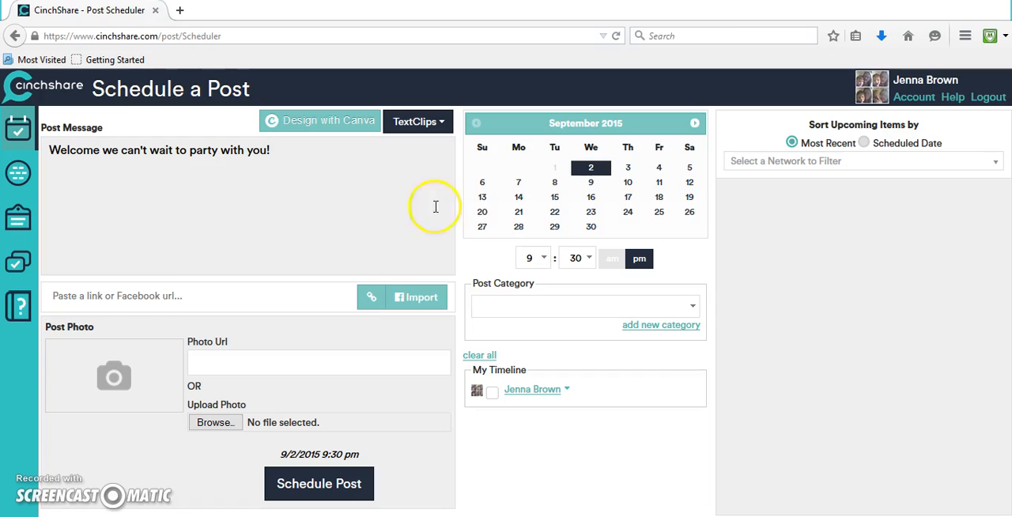
Schedule the post for September 3, 2015 at 8:00 pm
click(629, 170)
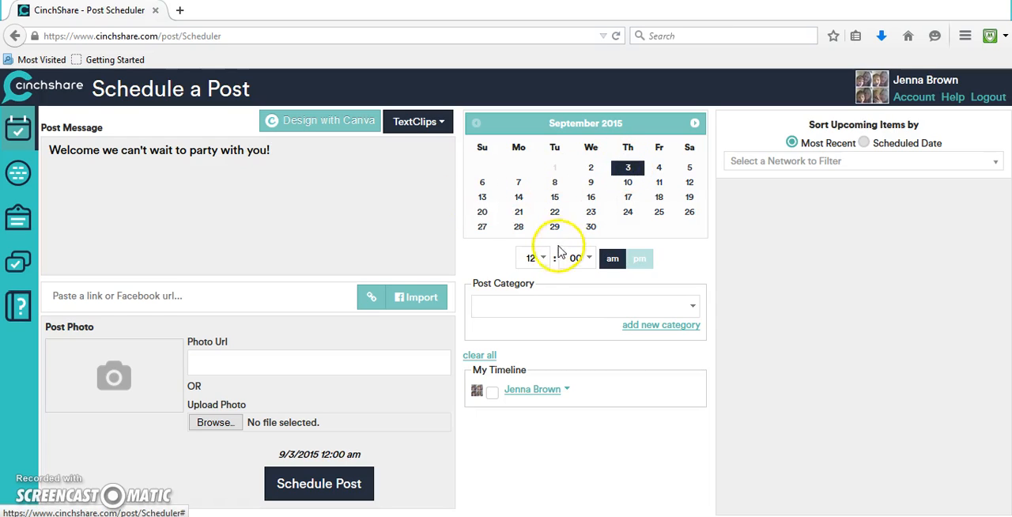
click(538, 260)
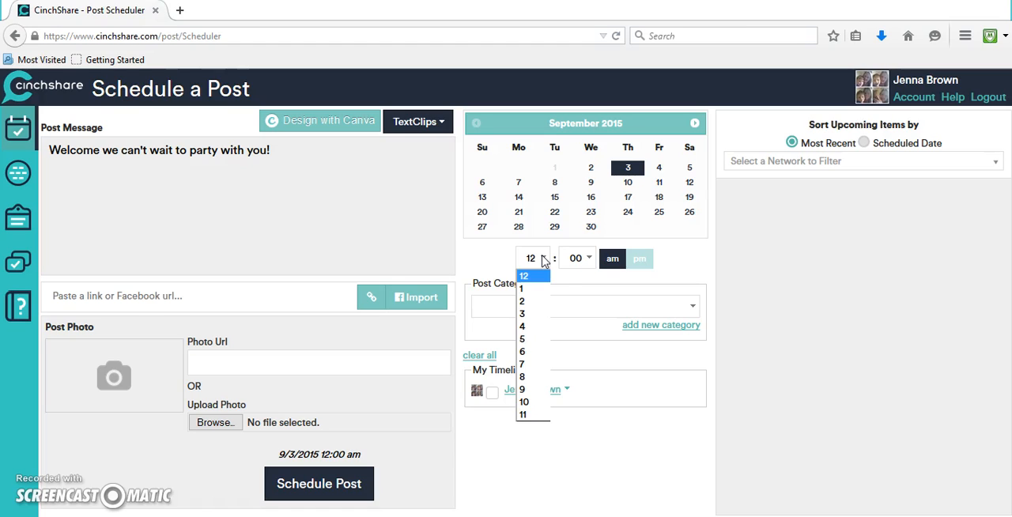
click(523, 376)
click(632, 275)
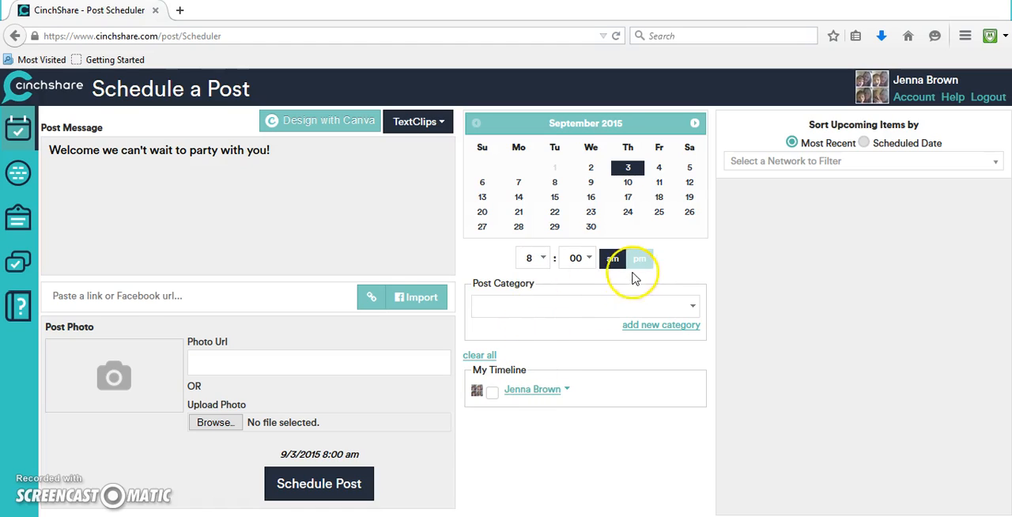
click(642, 261)
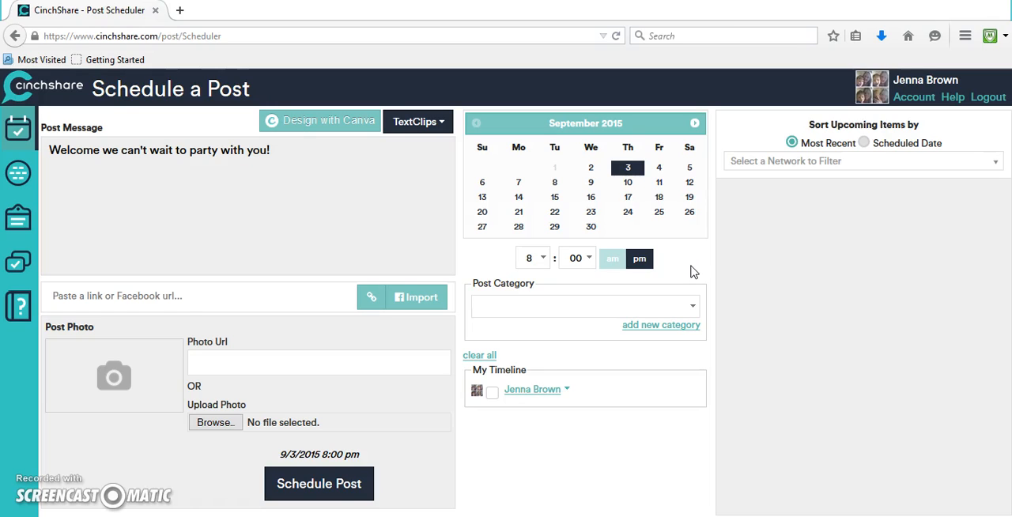
Add a new post category named "Online Party"
click(665, 325)
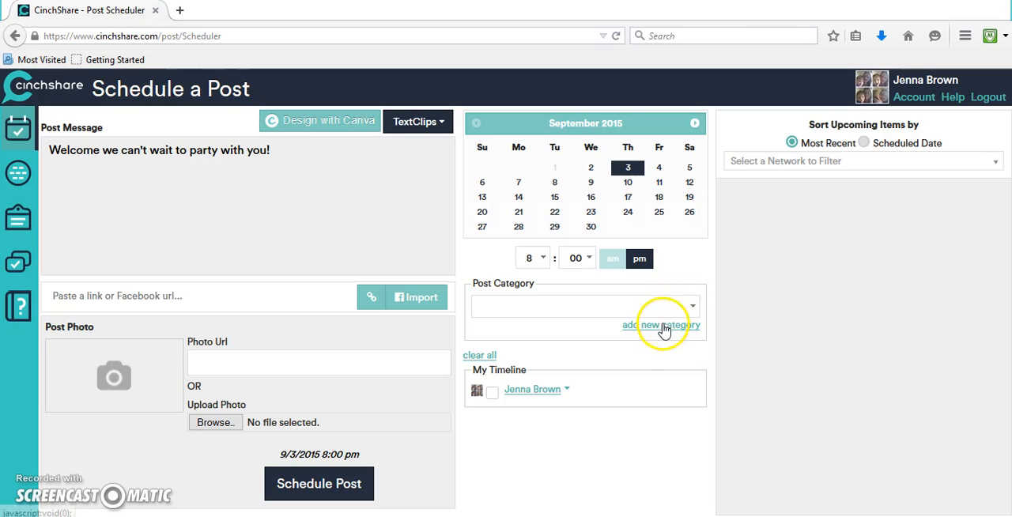
click(565, 332)
text(Online Party)
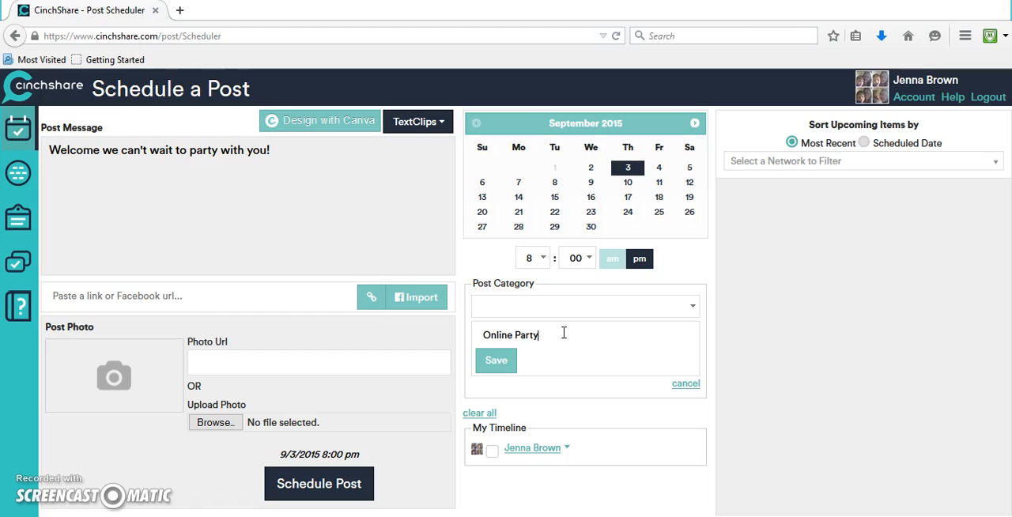
click(483, 366)
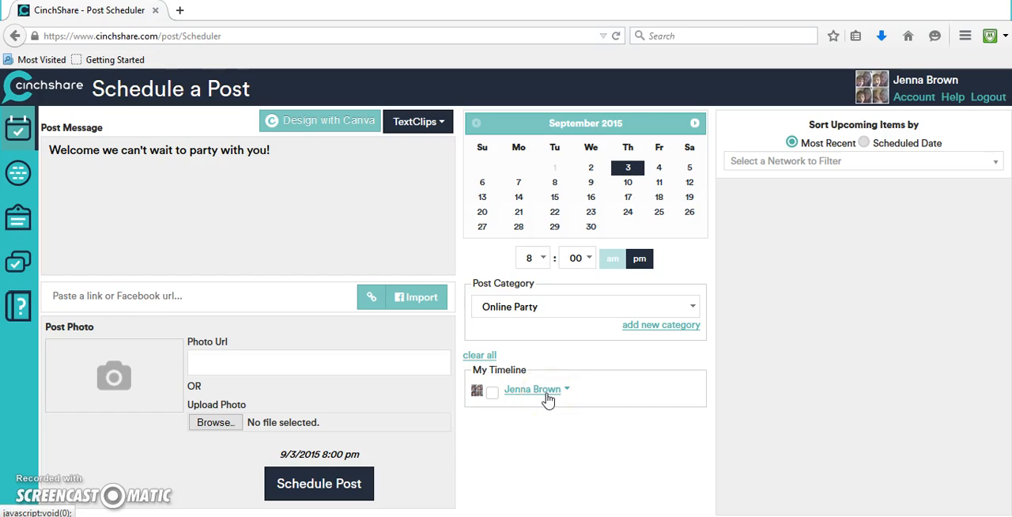
Select the 08/31/2015 Fake party event under the timeline as the target and schedule the post
click(546, 396)
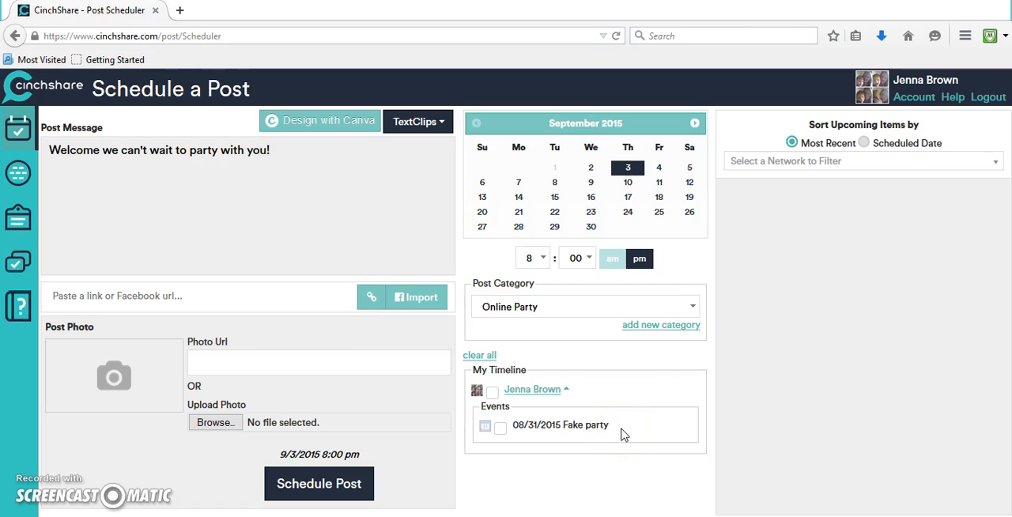
click(501, 429)
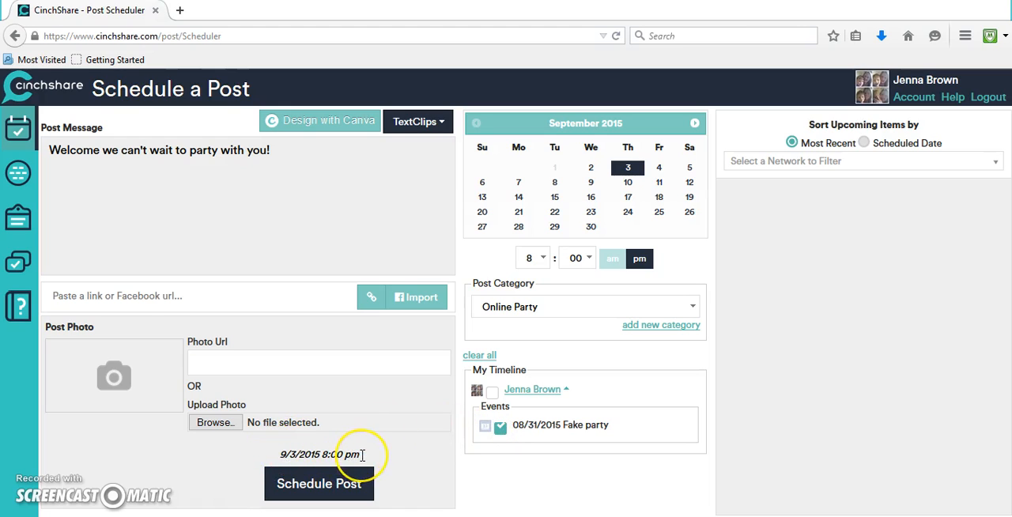
click(352, 481)
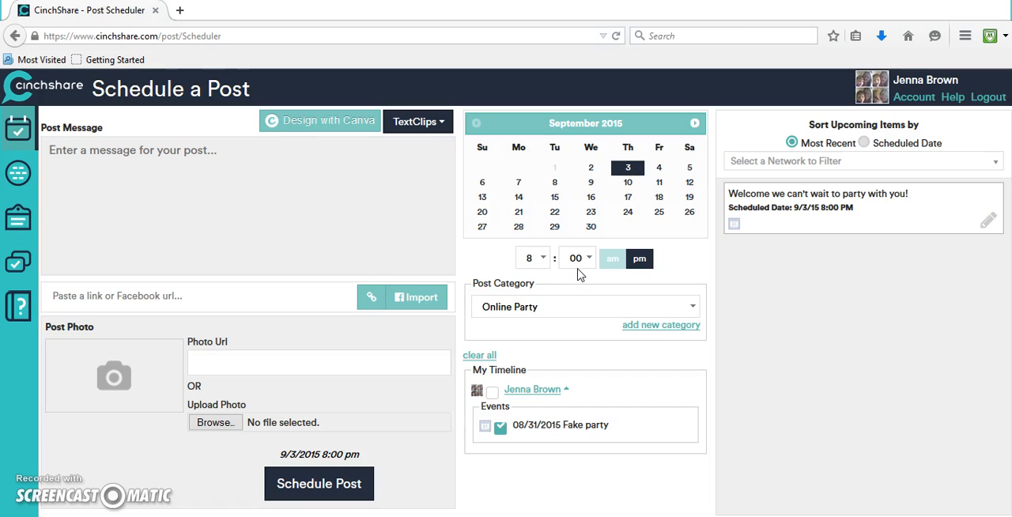
click(274, 196)
click(155, 295)
text(https://www.youtube.com/watch?v=zhYfCh_0MdE)
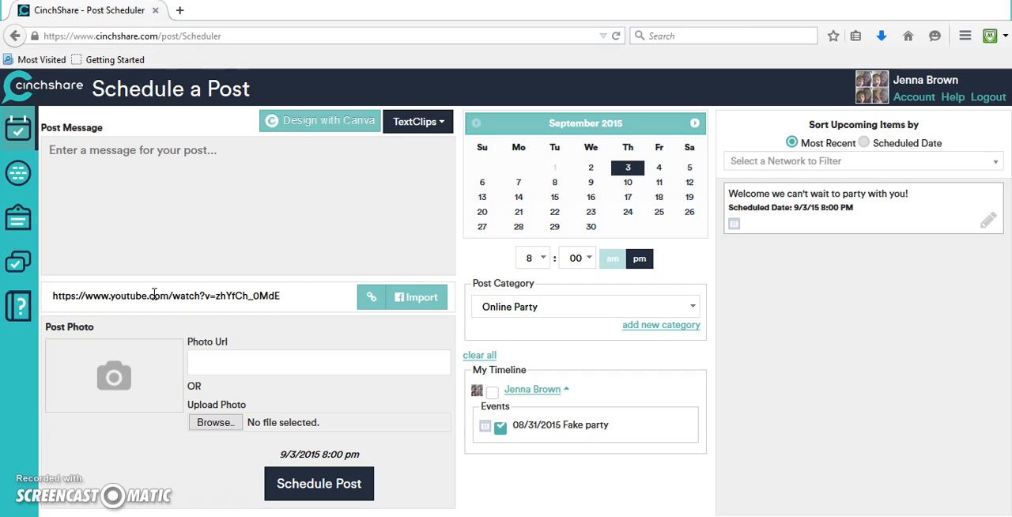
click(373, 303)
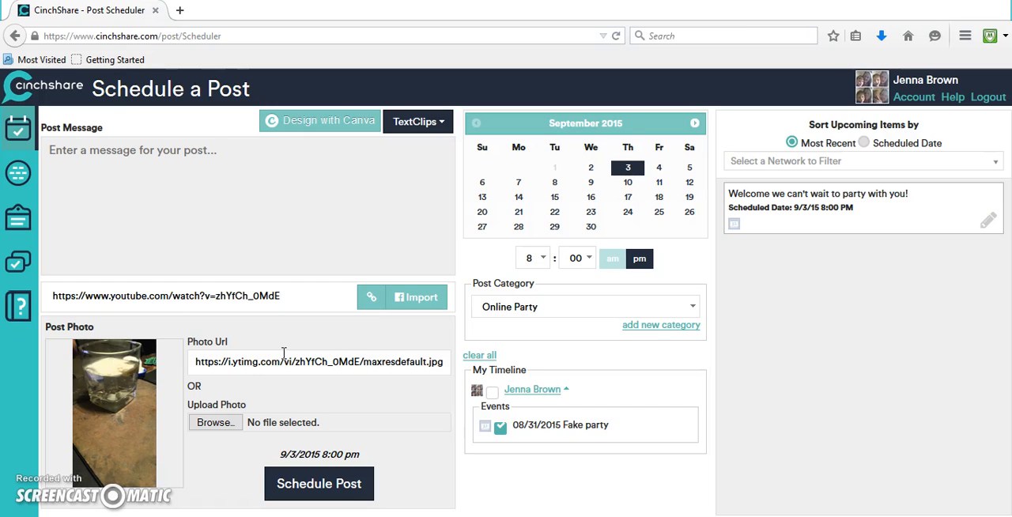
Write the message "Check out our fat fighters!"
click(273, 296)
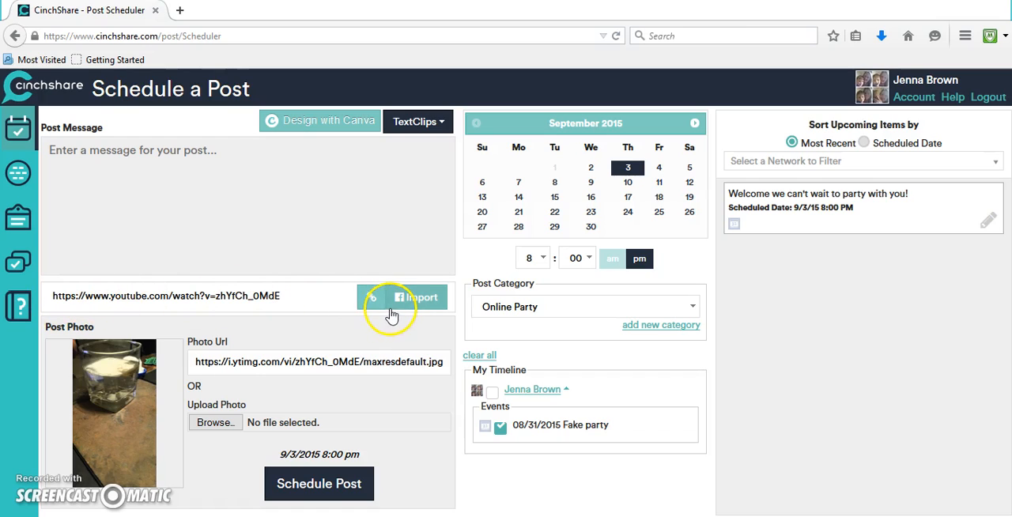
click(212, 166)
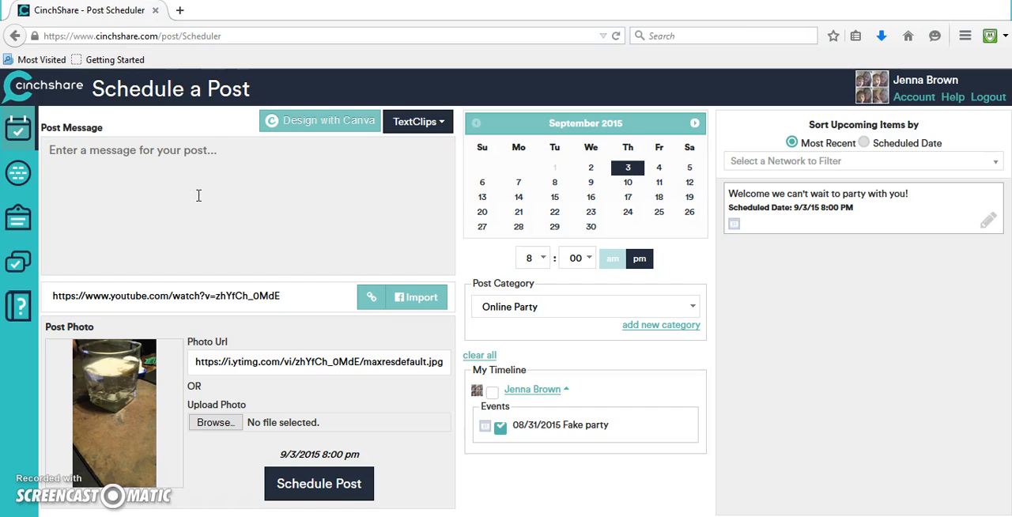
text(Check out our fat fighters)
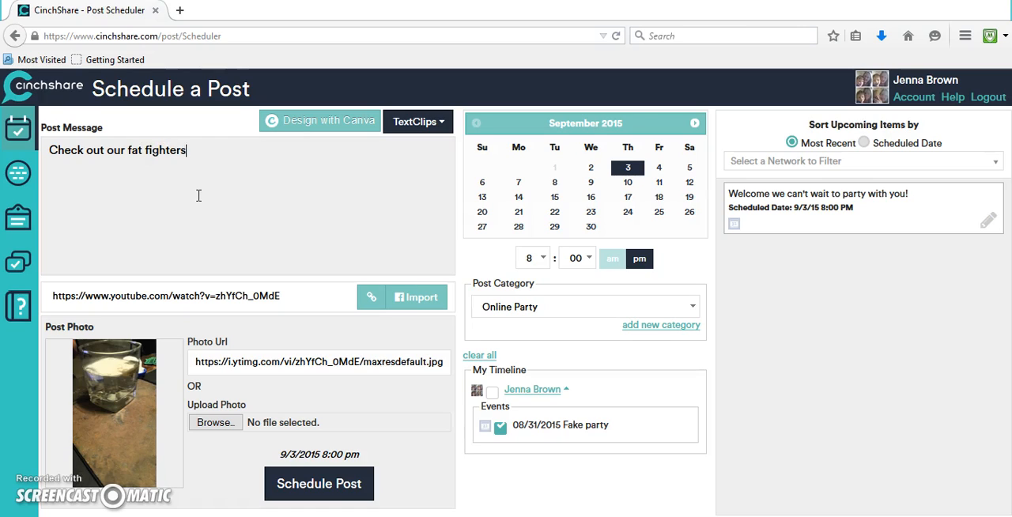
text(!)
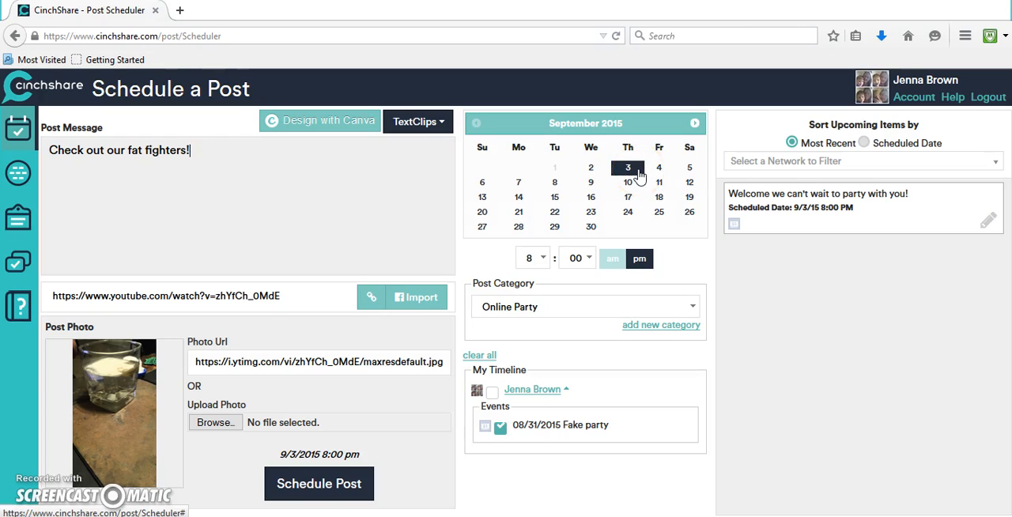
Set the minutes to 03 and schedule the post
click(578, 261)
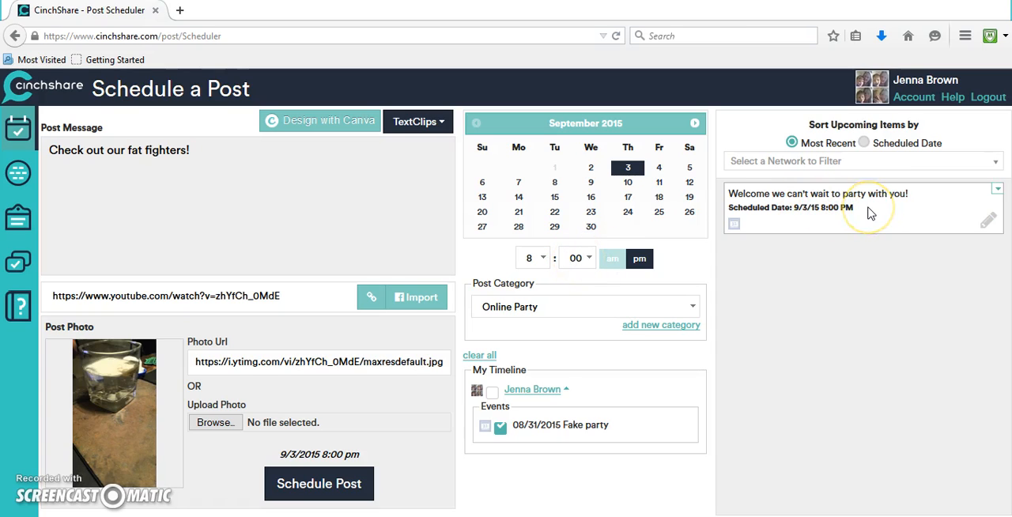
click(587, 265)
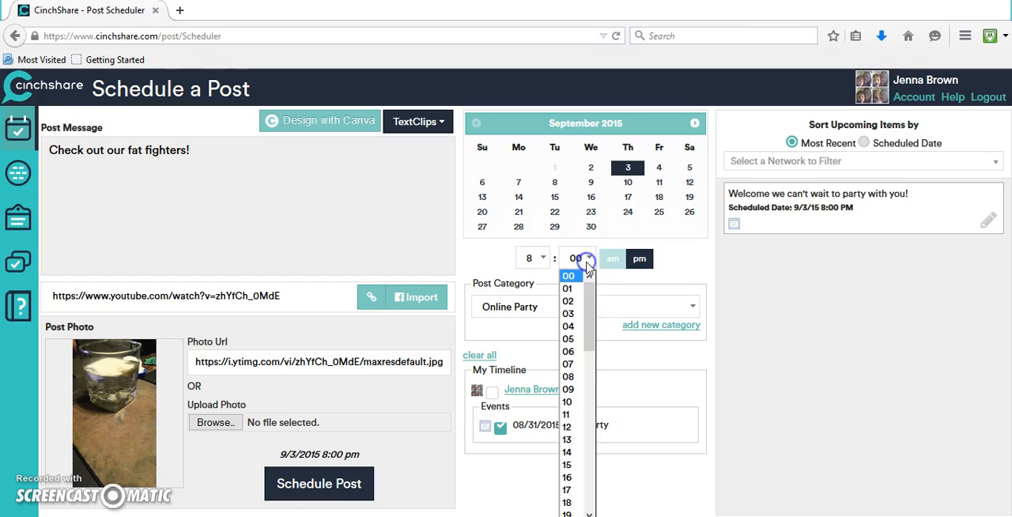
click(577, 318)
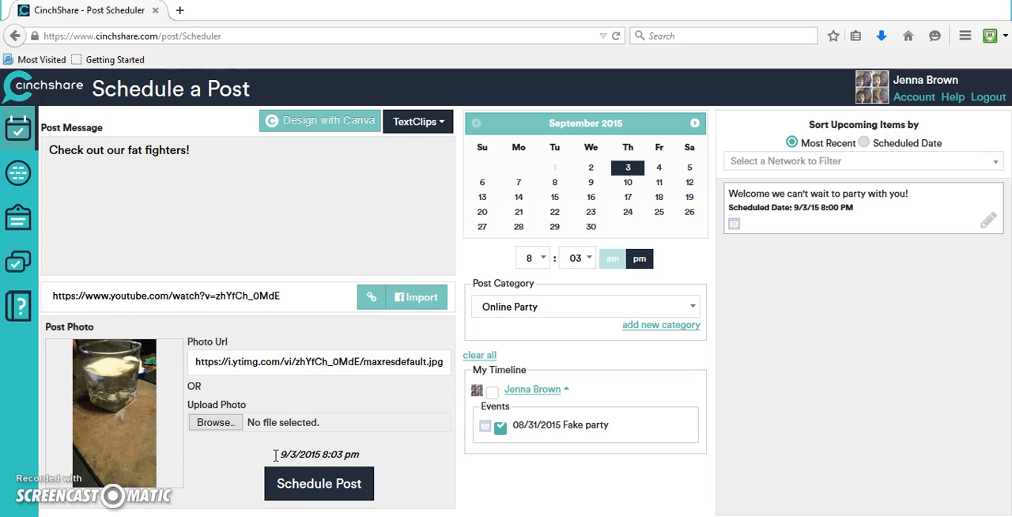
click(297, 479)
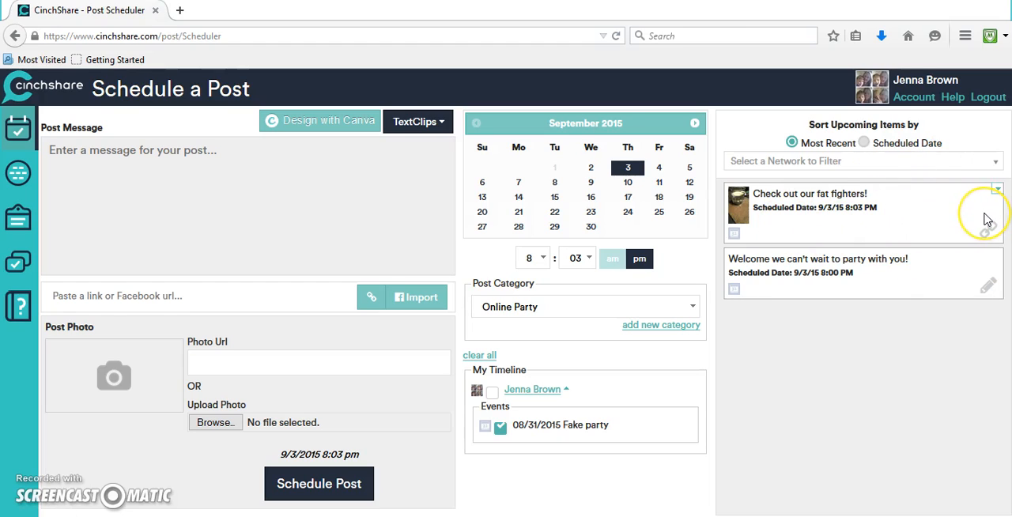
Copy the scheduled "Check out our fat fighters!" post back into the editor
click(909, 202)
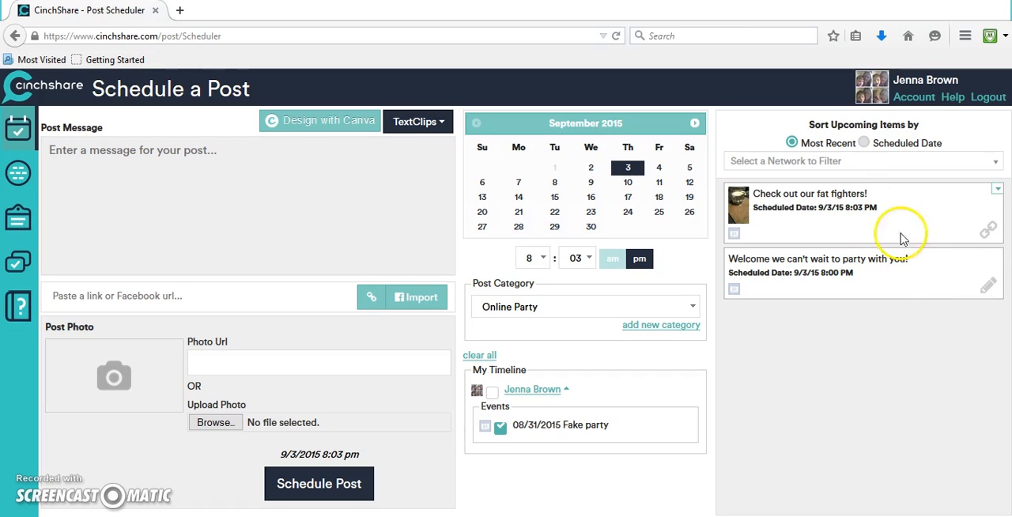
click(998, 190)
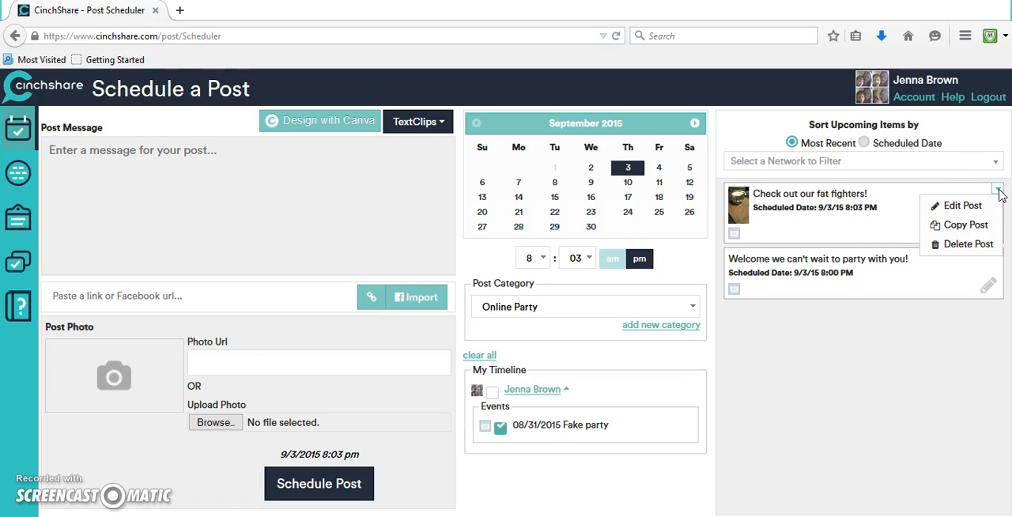
click(964, 211)
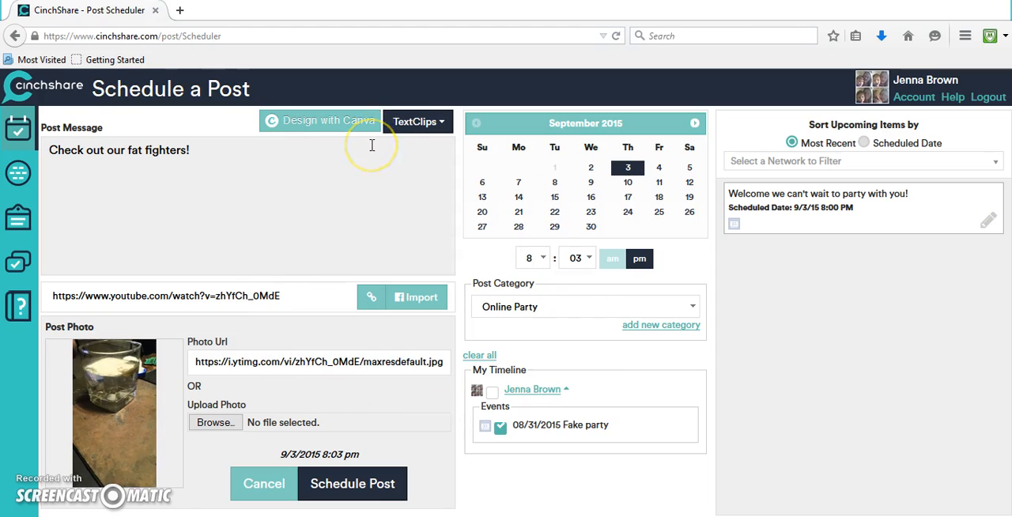
Set the copied post's minutes to 02 and schedule it
click(577, 260)
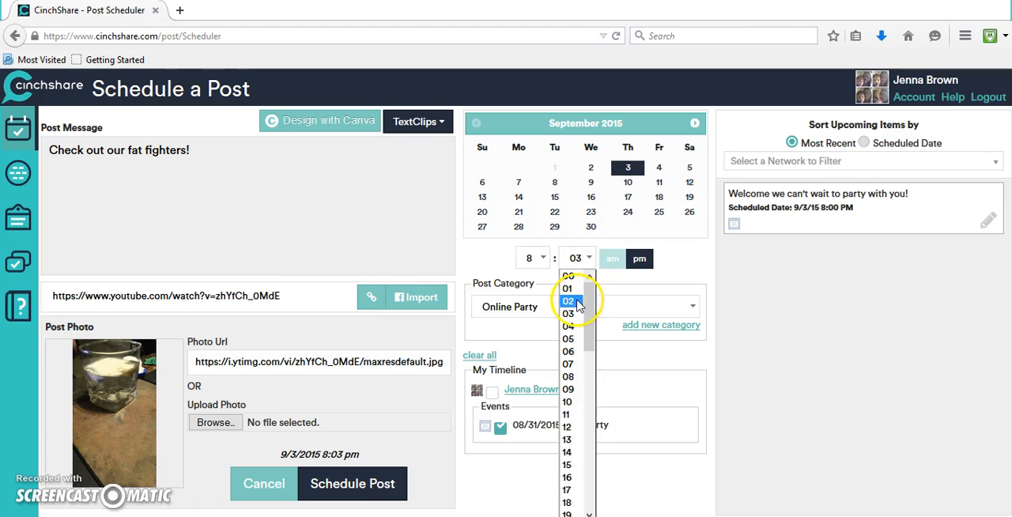
click(569, 301)
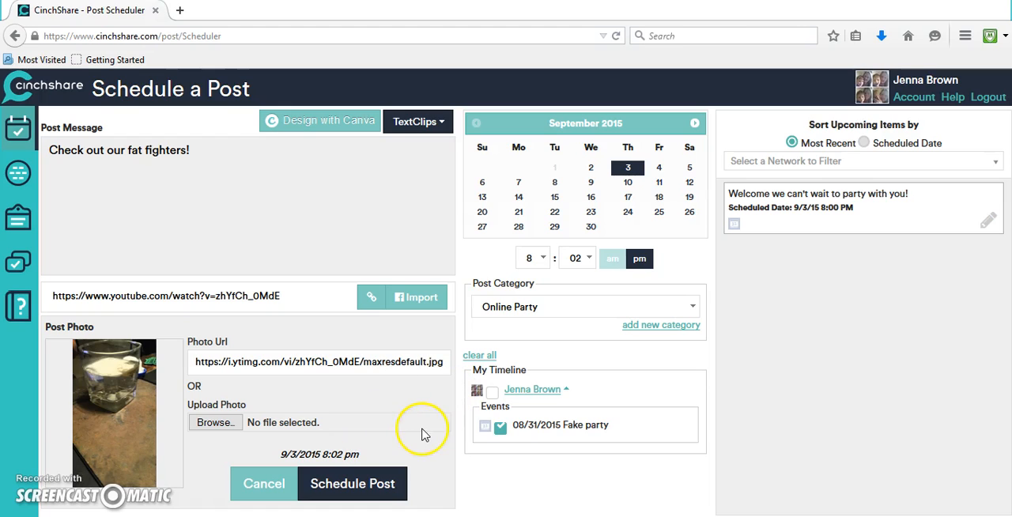
click(384, 481)
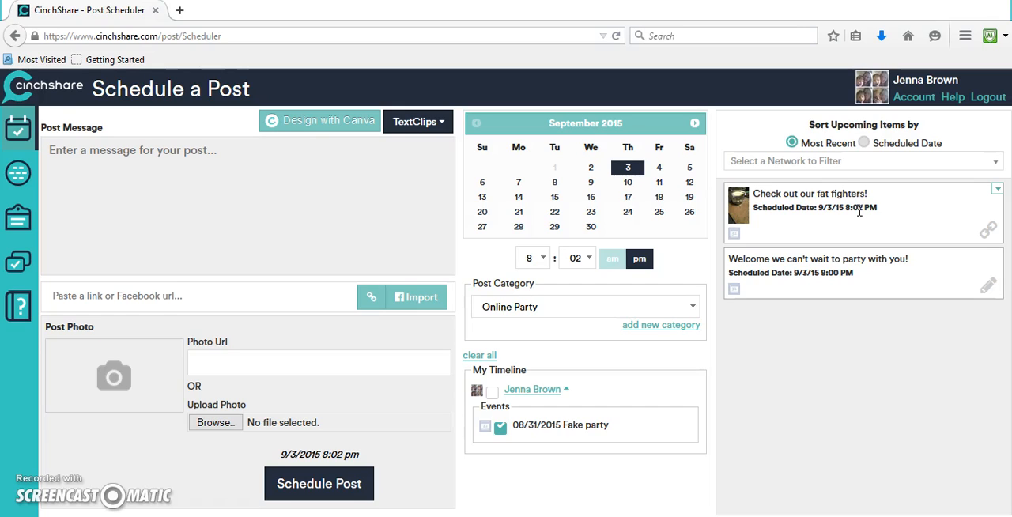
Upload the photo 441ba0732b154d064cf5eda1500188f9.jpg from the Online Party pictures folder as the post photo
click(335, 170)
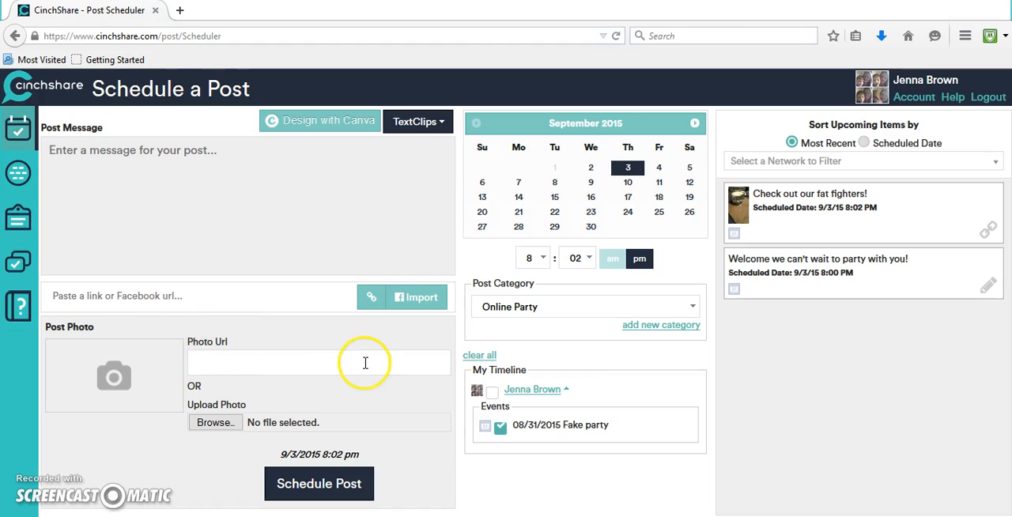
click(213, 423)
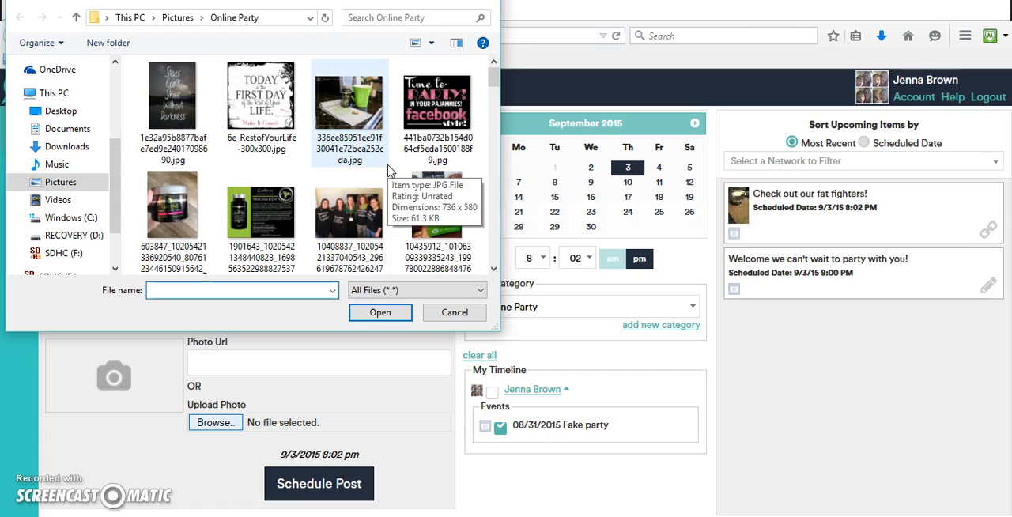
click(425, 127)
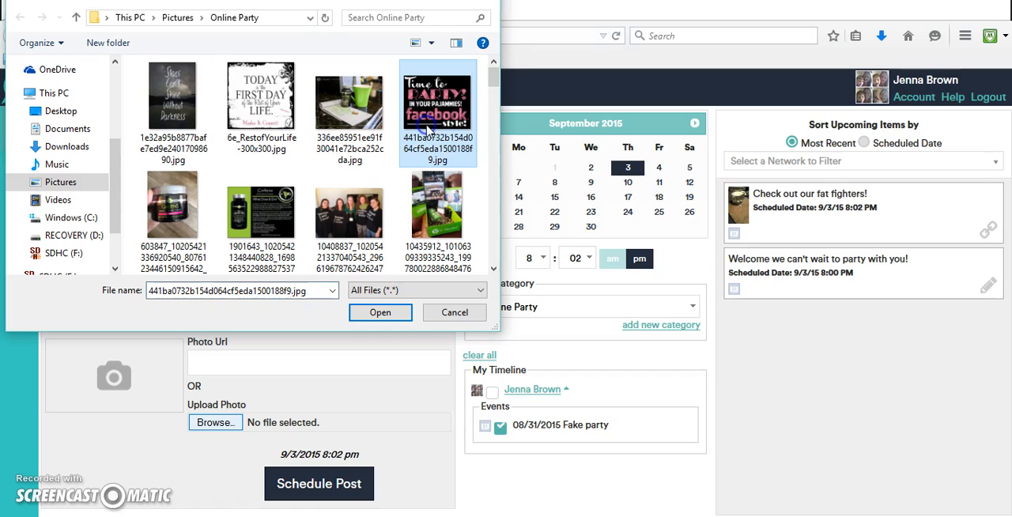
click(380, 311)
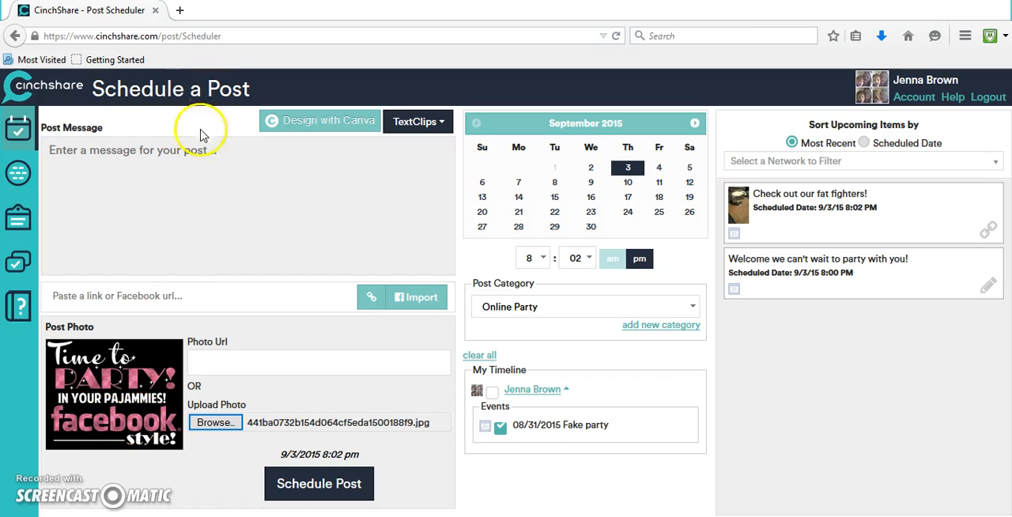
Write the message "We can't wait to get this party started!!!"
click(196, 162)
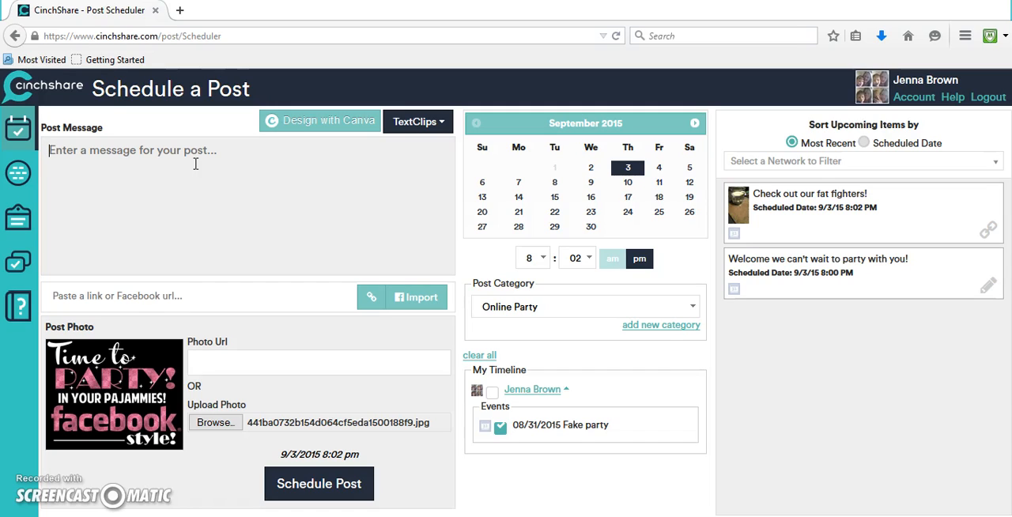
text(We )
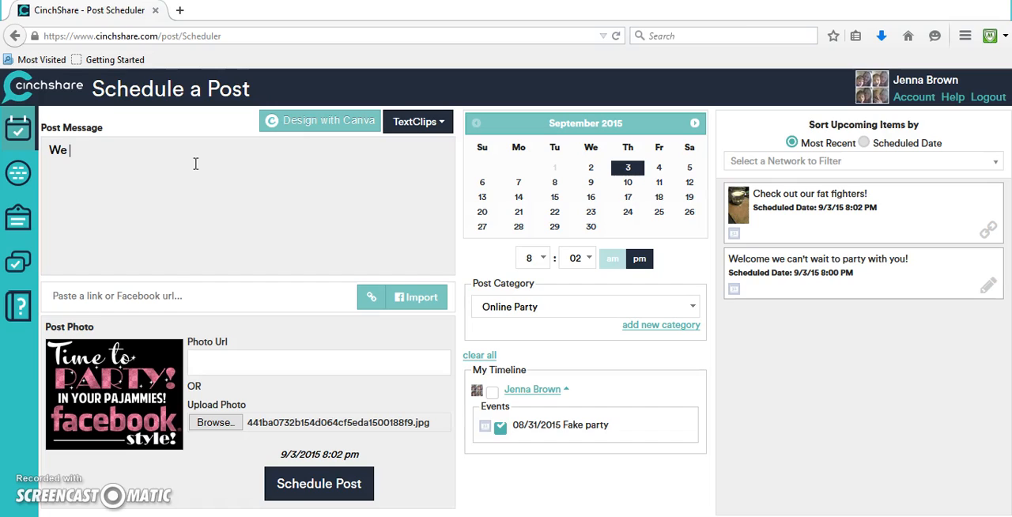
text(can't wait to)
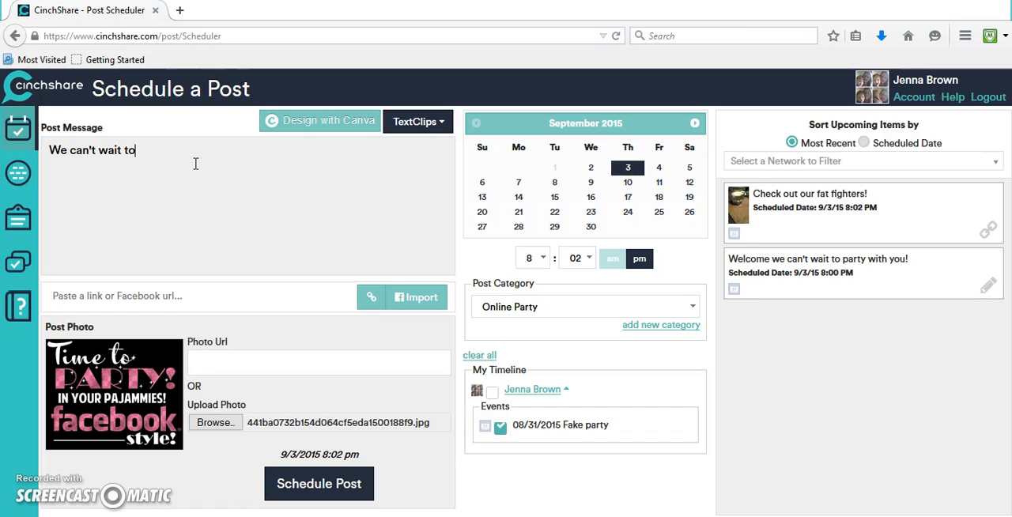
text( get this party started!!!)
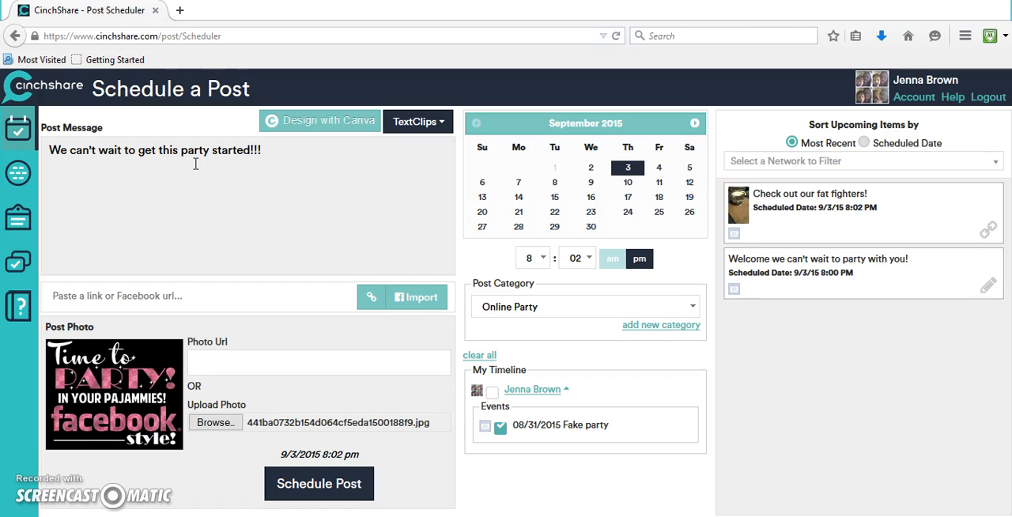
Set the minutes to 06 with pm and schedule the post
click(378, 179)
click(589, 258)
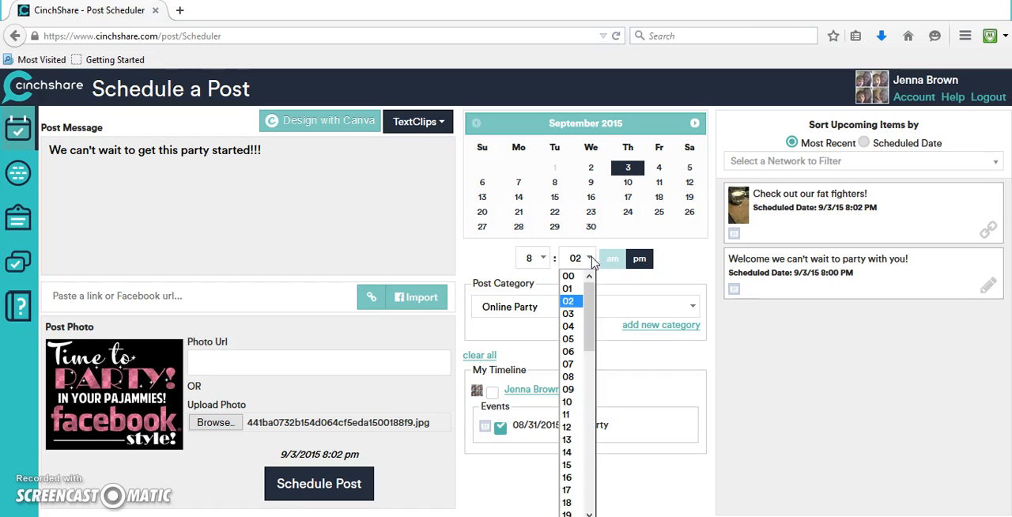
click(574, 351)
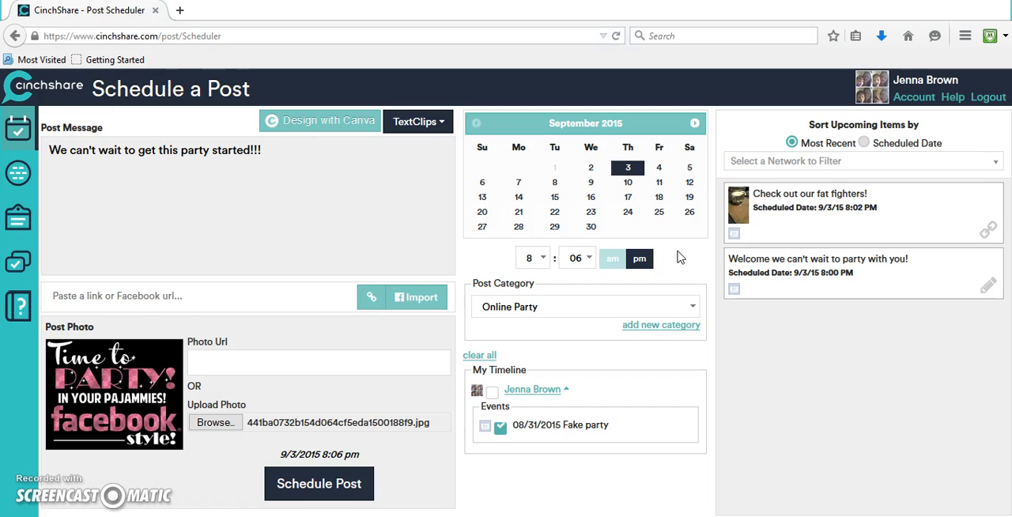
click(639, 259)
click(348, 475)
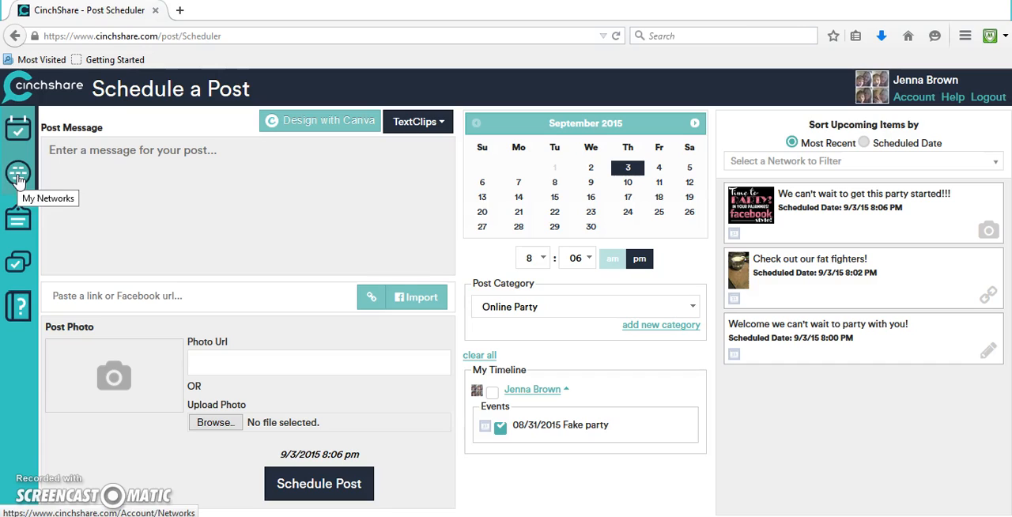
Open the post history and filter it by the event "08/30/2015 Sunday Funday Wrap Party"
click(199, 208)
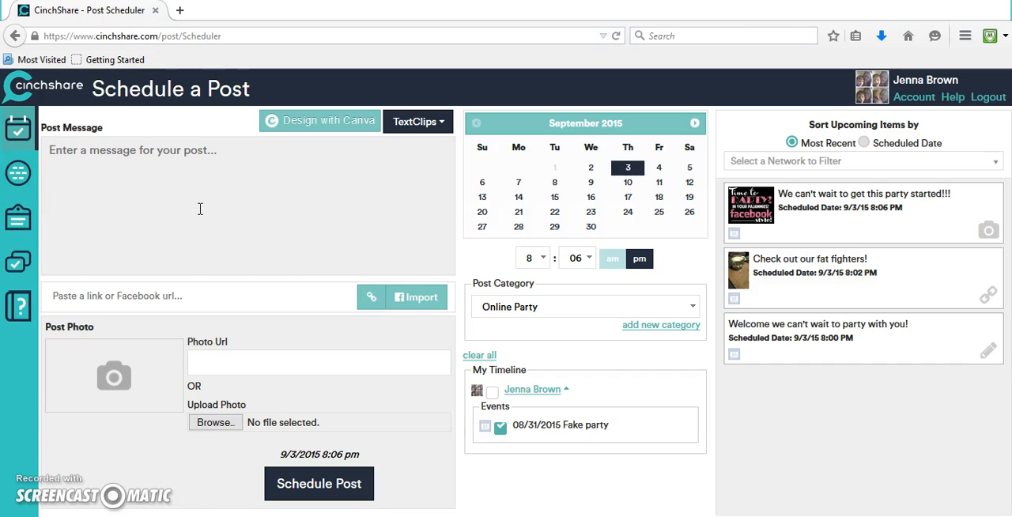
click(23, 272)
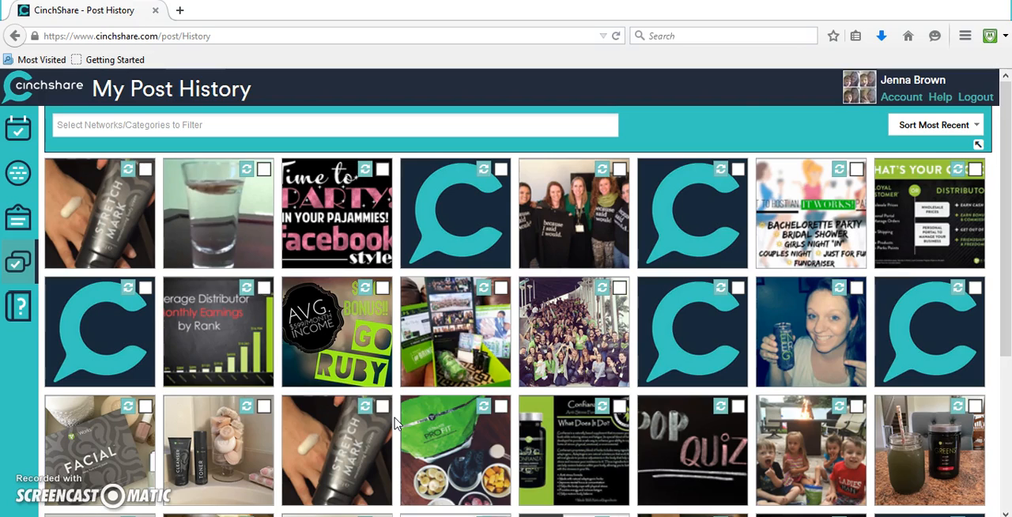
click(316, 125)
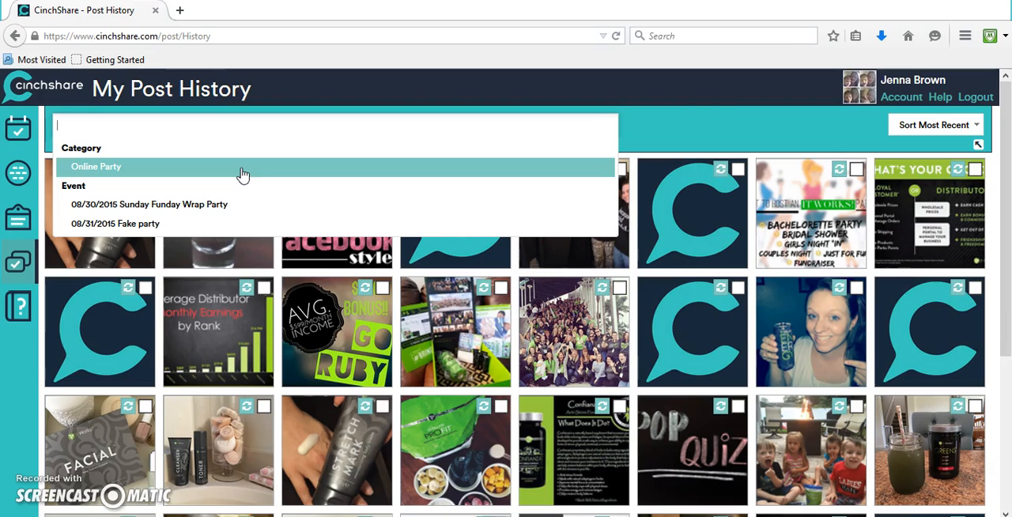
click(220, 205)
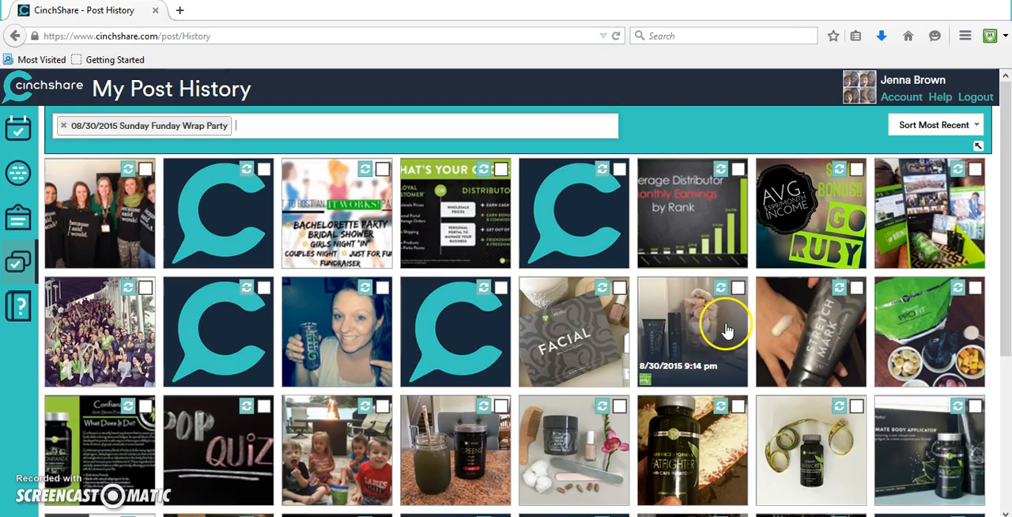
Repost the "Go Ruby" bonus post into the scheduler and set its date to September 3
mouse_move(762, 261)
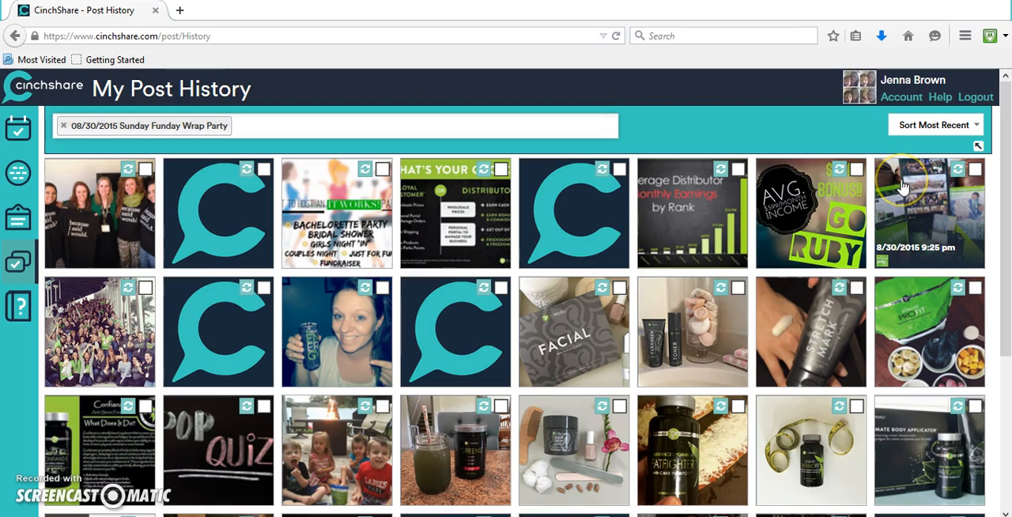
click(839, 174)
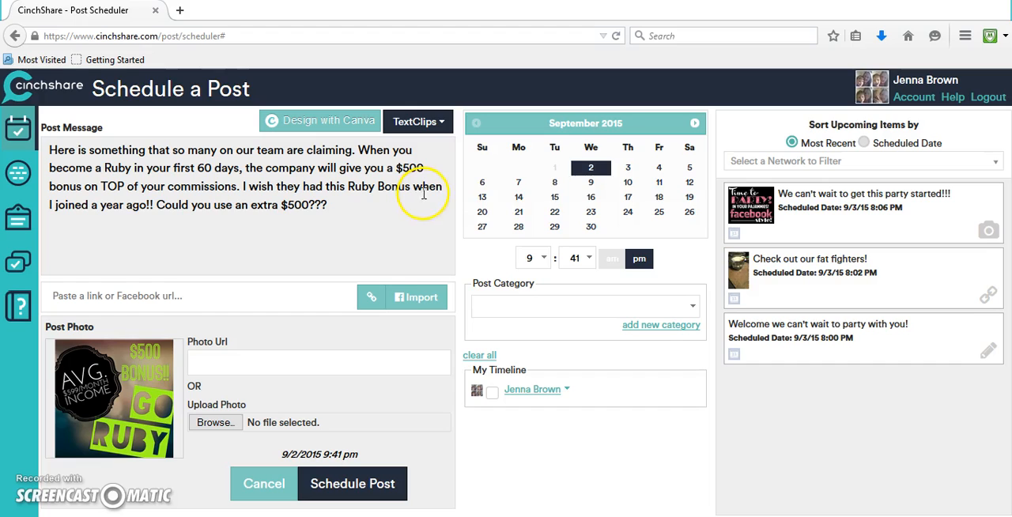
click(627, 169)
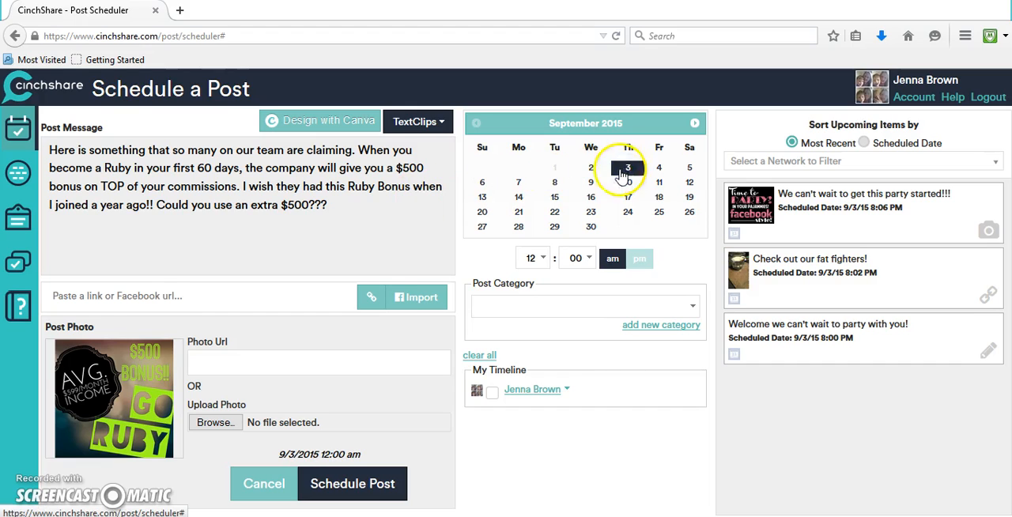
Set the reposted post's time to 8:08 pm
click(542, 259)
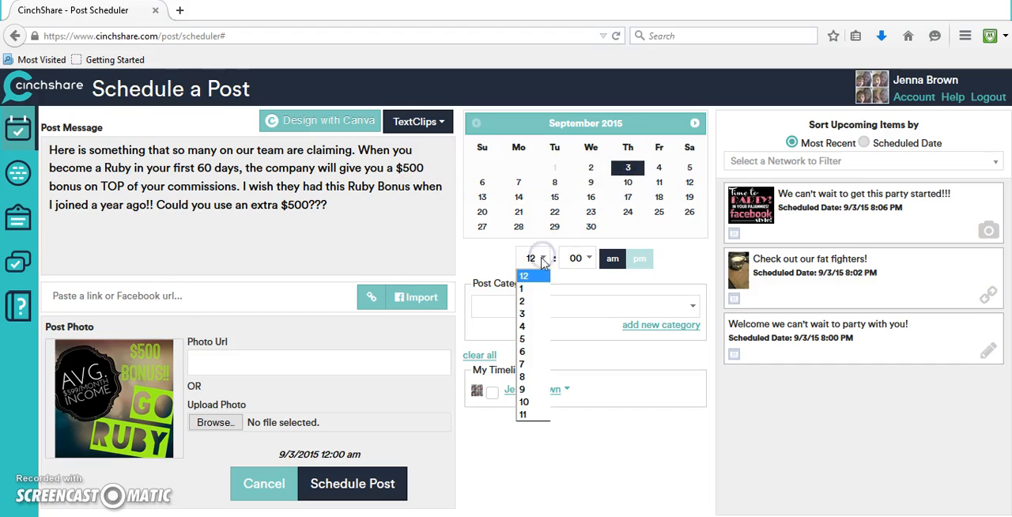
click(538, 375)
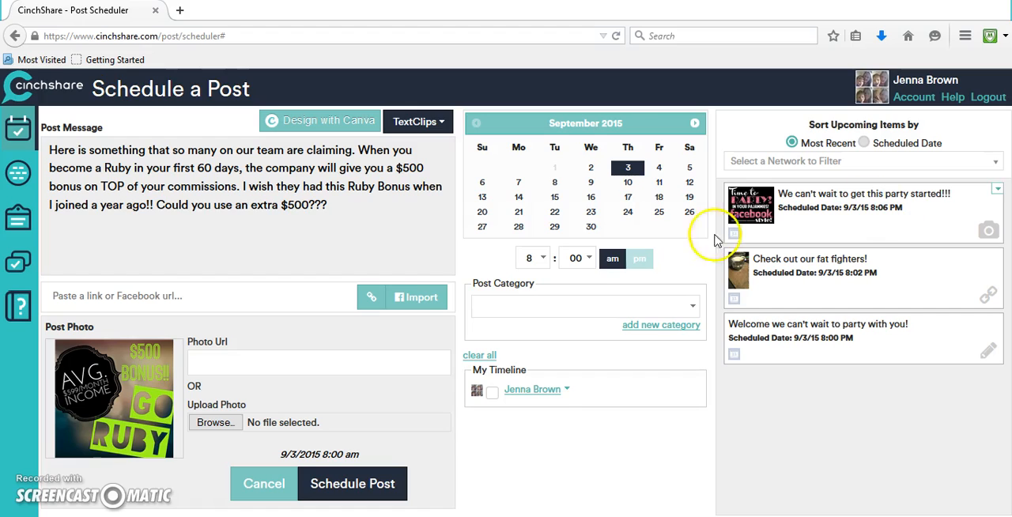
click(589, 260)
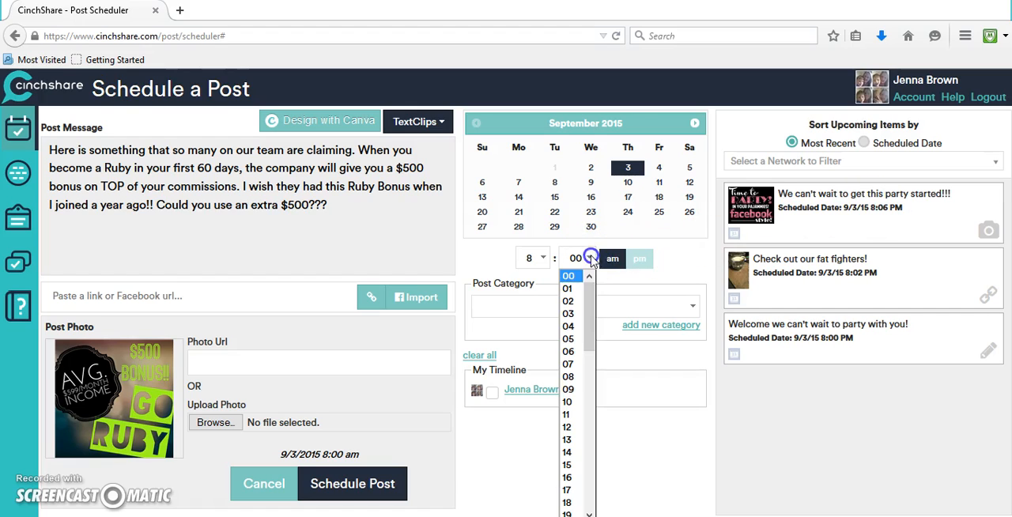
click(575, 377)
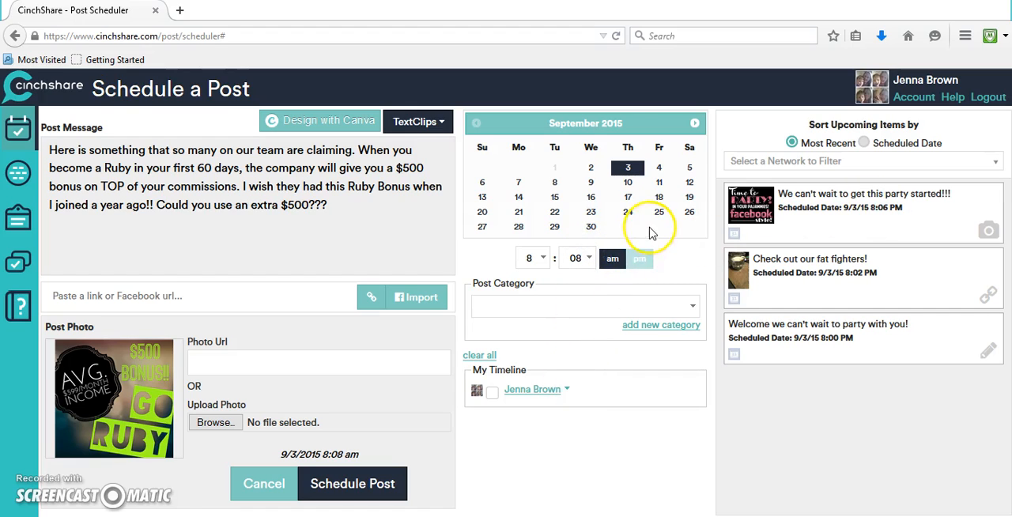
click(639, 258)
Choose the Online Party category and select the 08/31/2015 Fake party event on the timeline
click(576, 308)
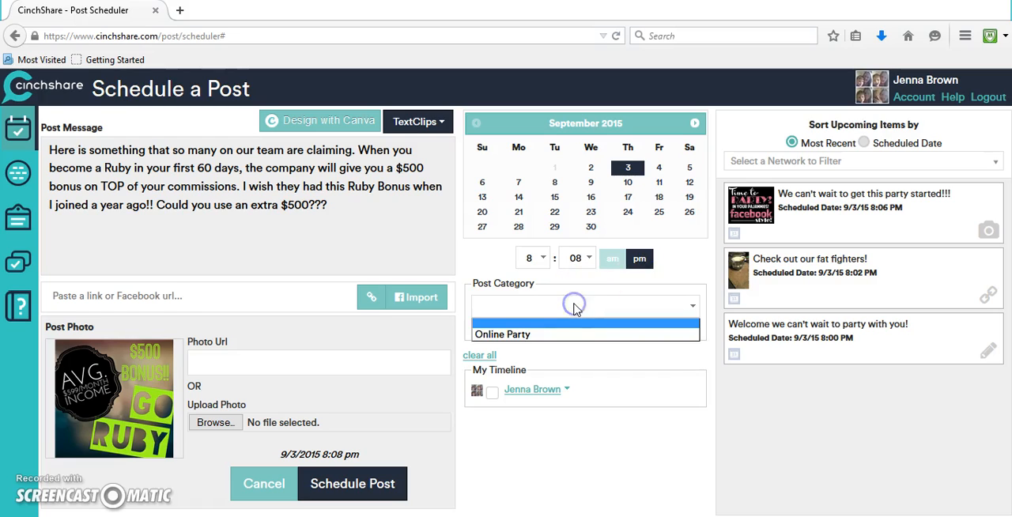
click(481, 335)
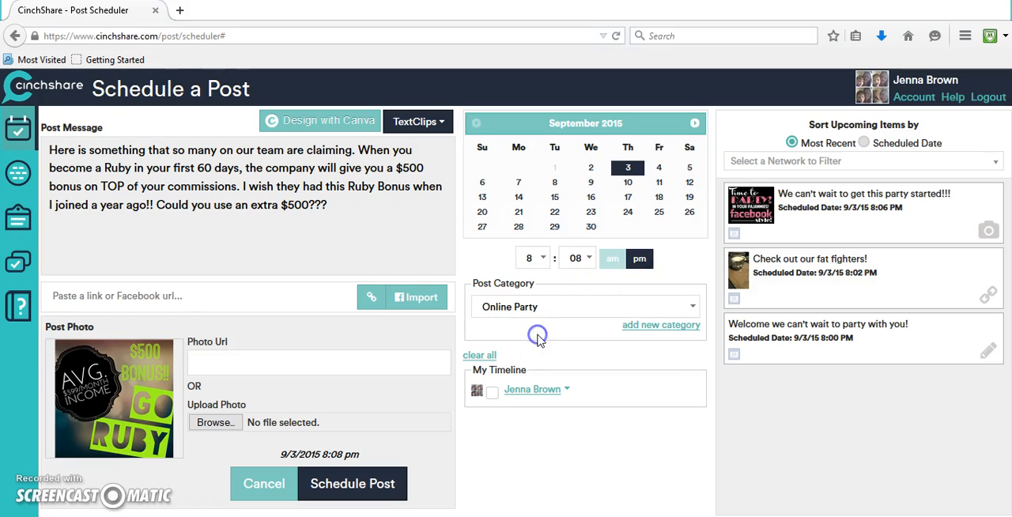
click(568, 392)
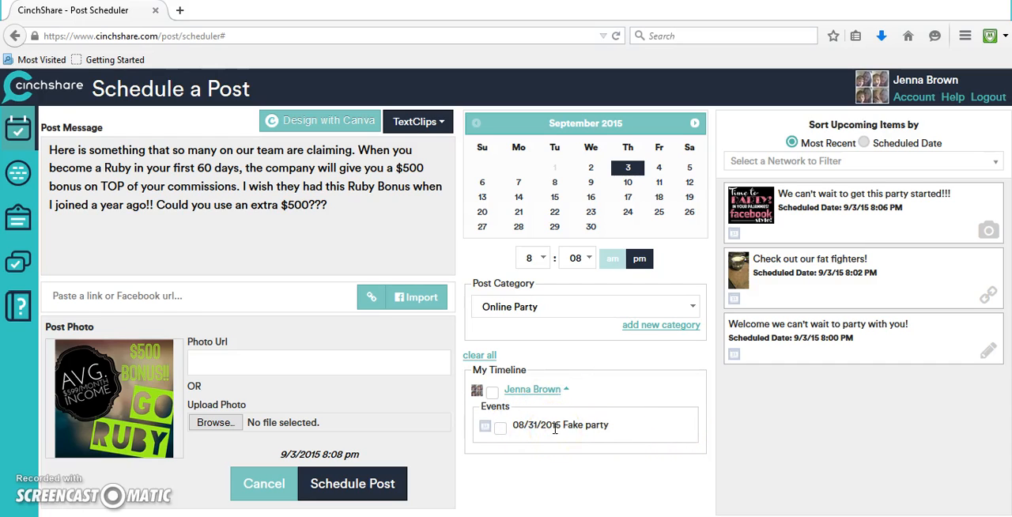
click(502, 428)
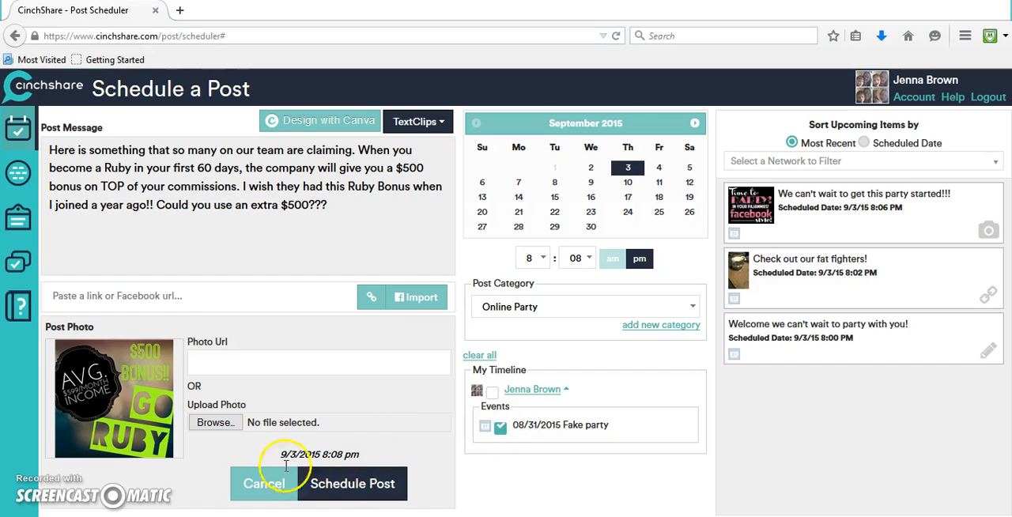
Schedule the Ruby bonus post and choose to return to the history page
click(367, 483)
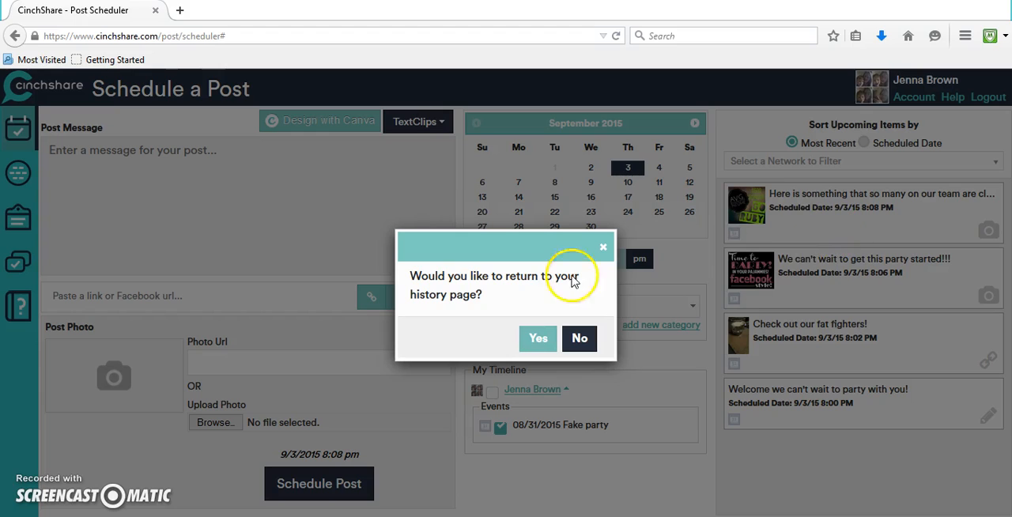
click(540, 338)
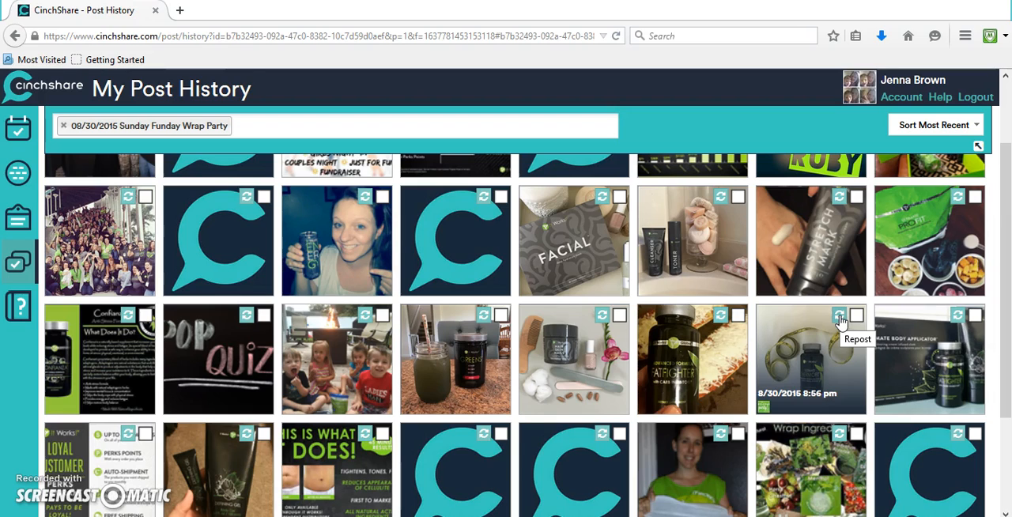
Open the post scheduler
click(22, 135)
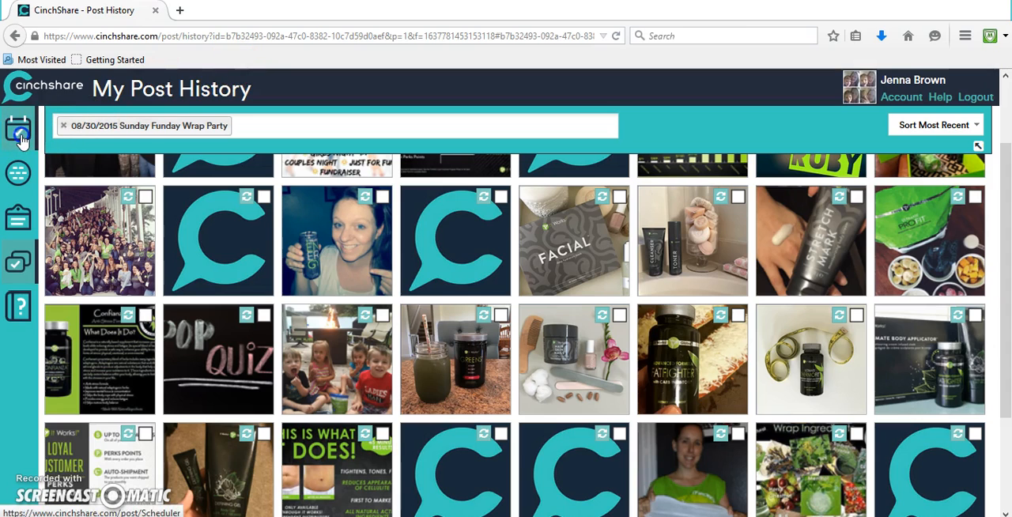